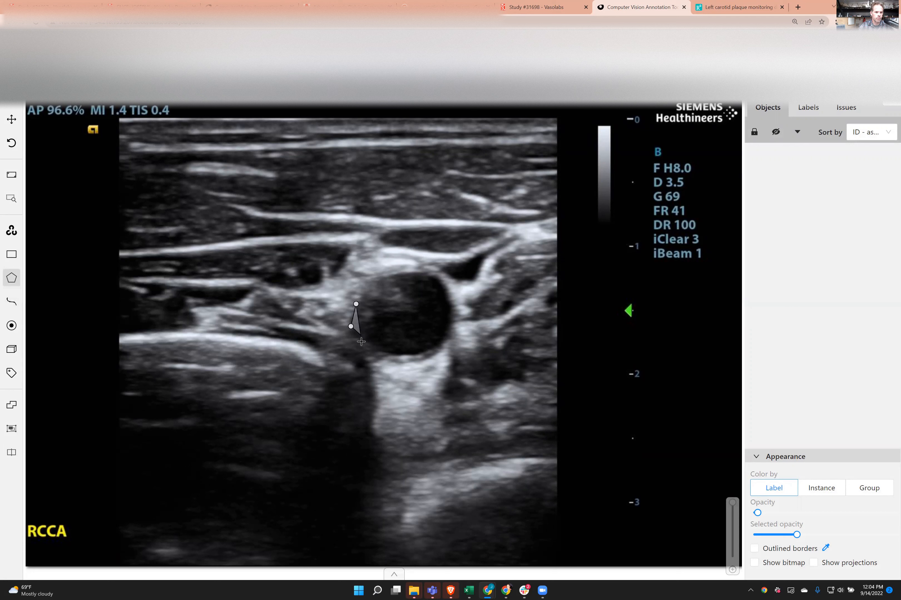
- Complete the Artery wall polygon around the round carotid cross-section on the transverse RCCA image
left_click(382, 356)
left_click(406, 362)
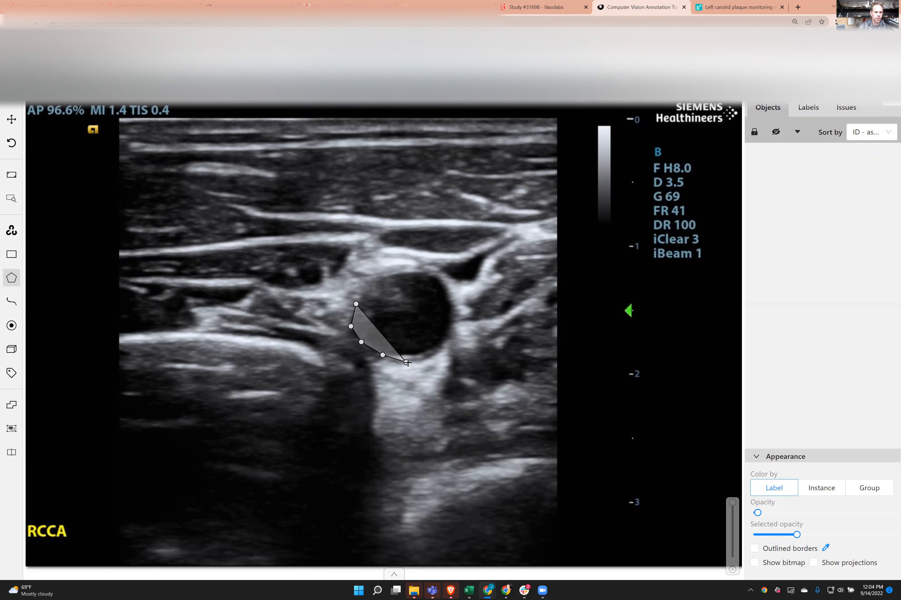
left_click(428, 359)
left_click(444, 345)
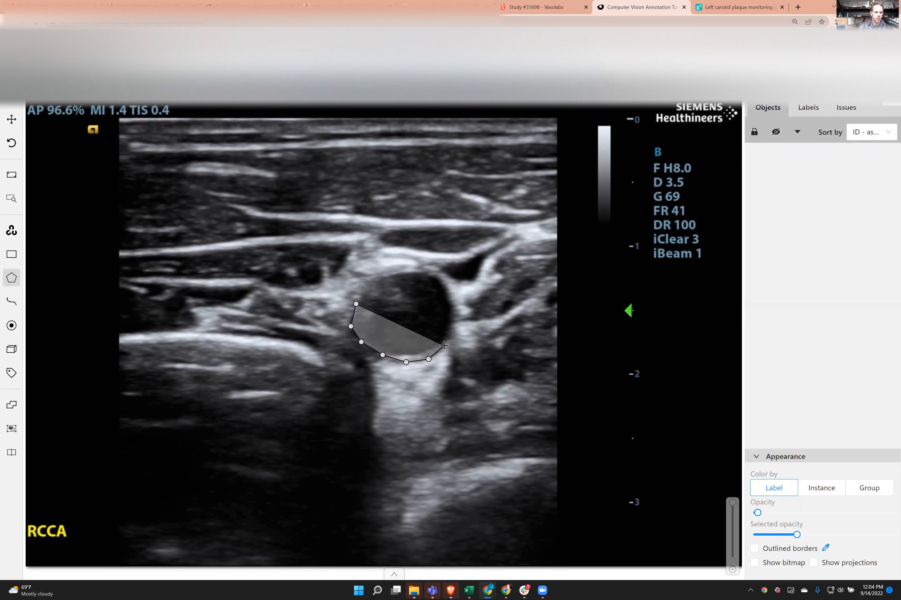
left_click(454, 323)
left_click(452, 297)
left_click(439, 276)
left_click(418, 268)
left_click(395, 267)
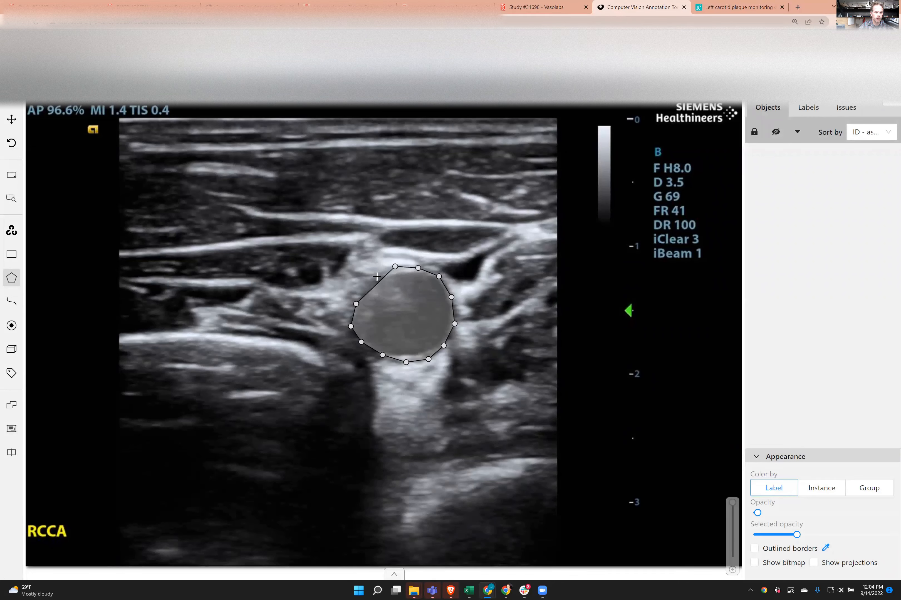
key("n")
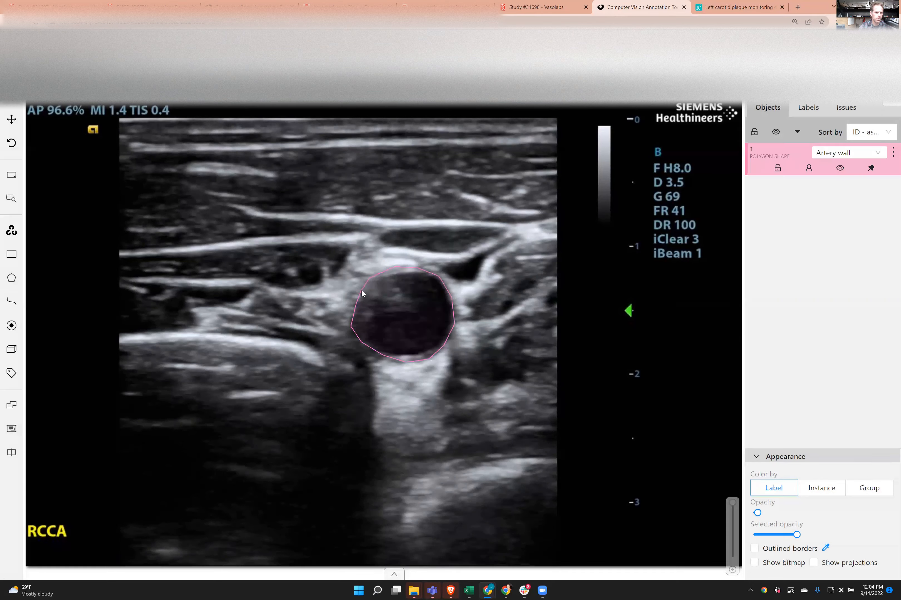
- Advance through the frames to the transverse RBULB image with the yellow arrow marking the plaque
key("f")
mouse_move(12, 302)
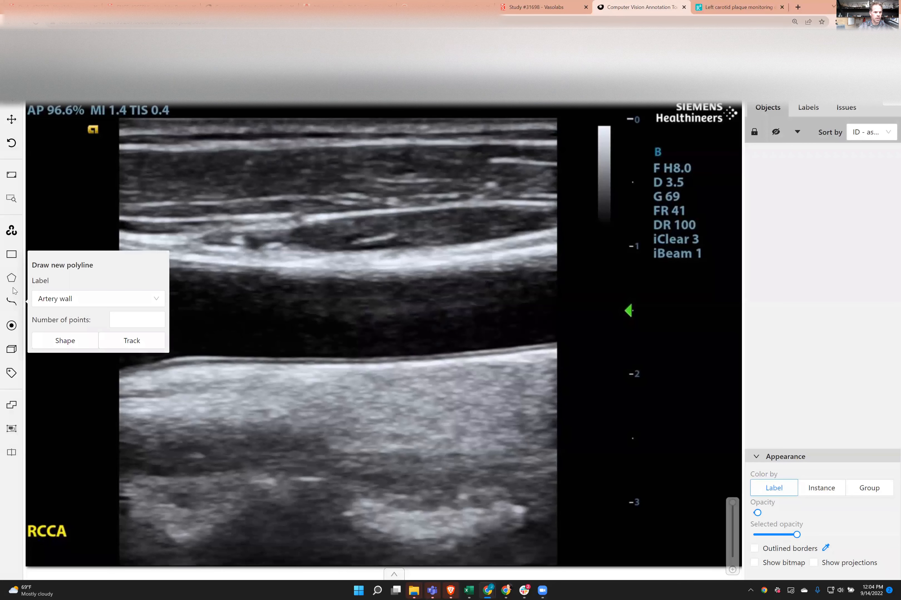
key("f")
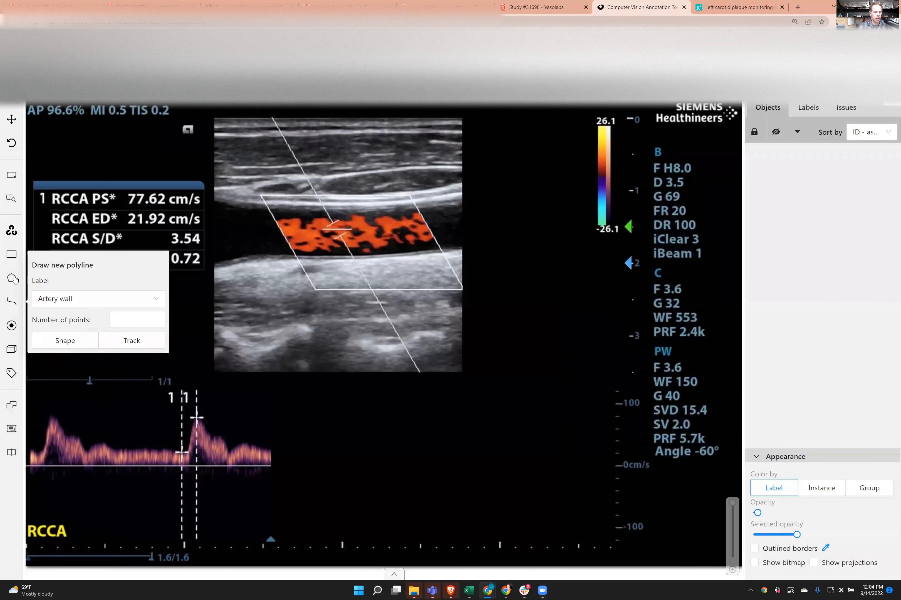
mouse_move(13, 278)
key("f")
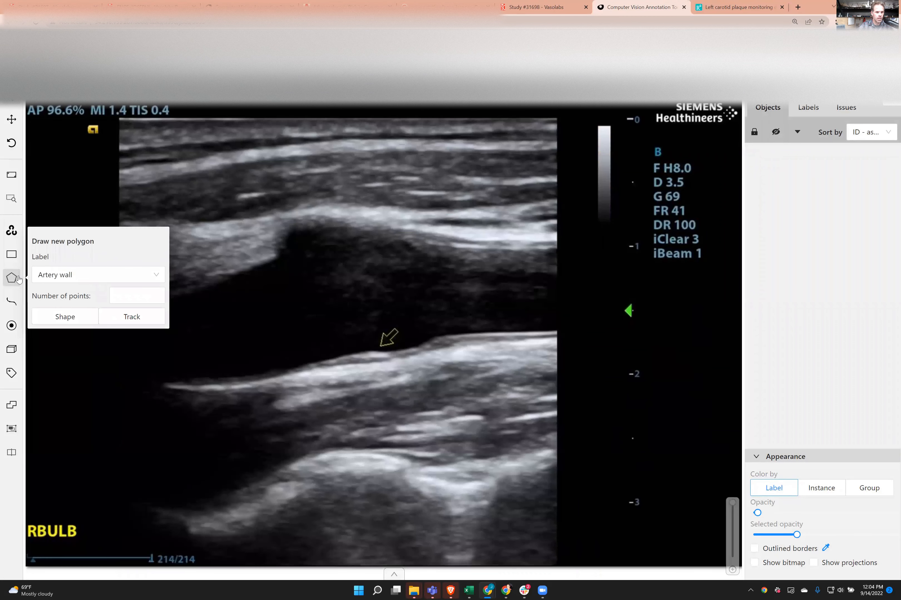
key("f")
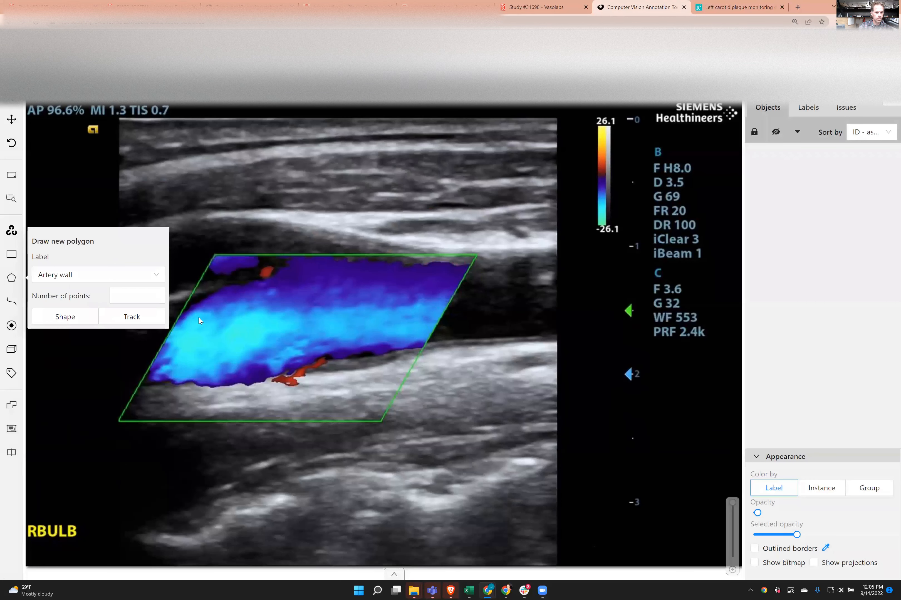
key("f")
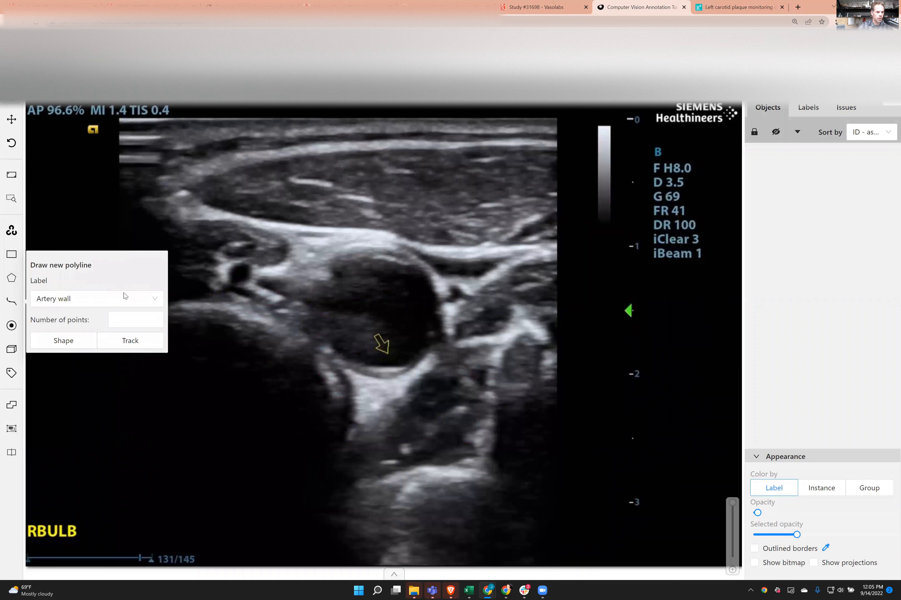
- Trace the bulb's outer wall with an Artery wall polyline shape that closes at its starting point
left_click(69, 340)
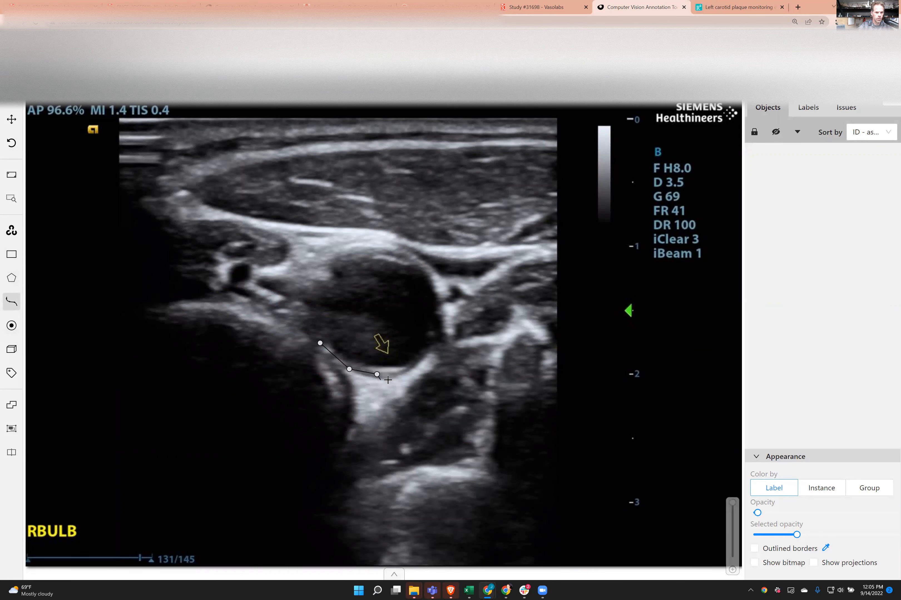
left_click(407, 371)
left_click(441, 304)
left_click(419, 260)
left_click(384, 247)
left_click(349, 249)
left_click(327, 264)
left_click(310, 292)
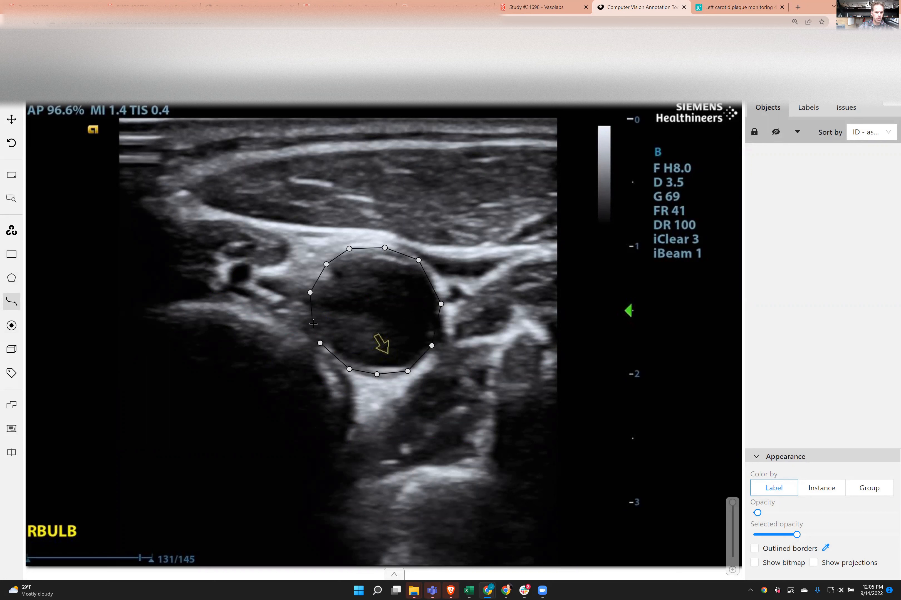
left_click(320, 342)
key("n")
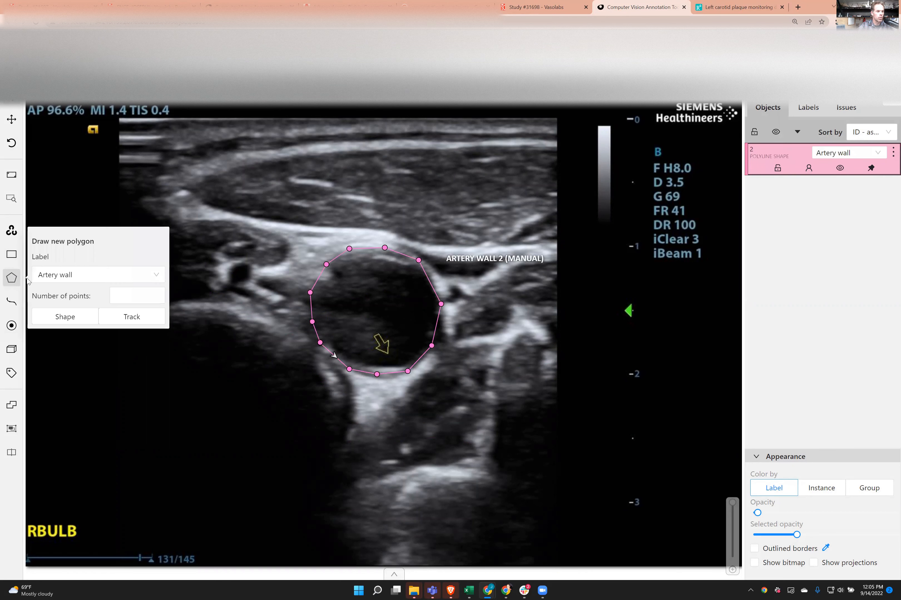
- Draw a Lumen polygon shape just inside the bulb's artery wall, and shift the wall outline's lower points outward around the plaque
left_click(154, 275)
left_click(59, 313)
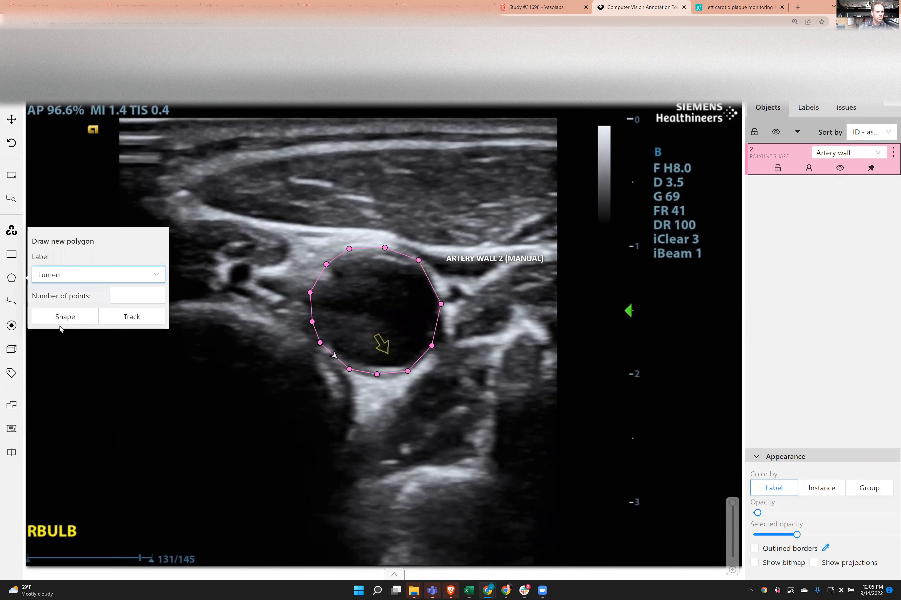
left_click(54, 323)
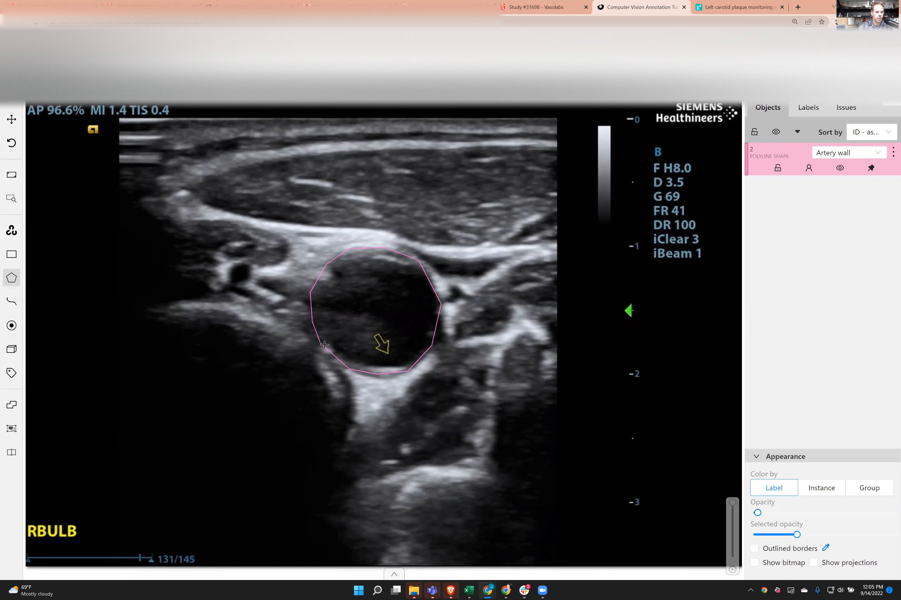
left_click(350, 360)
left_click(380, 368)
left_click(405, 366)
left_click(417, 355)
left_click(435, 323)
left_click(439, 300)
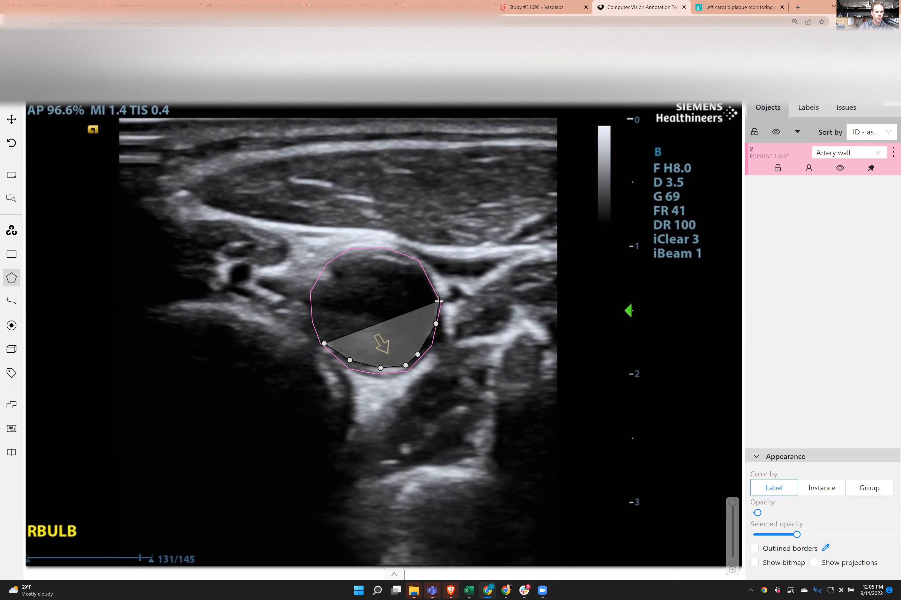
left_click(420, 262)
left_click(403, 262)
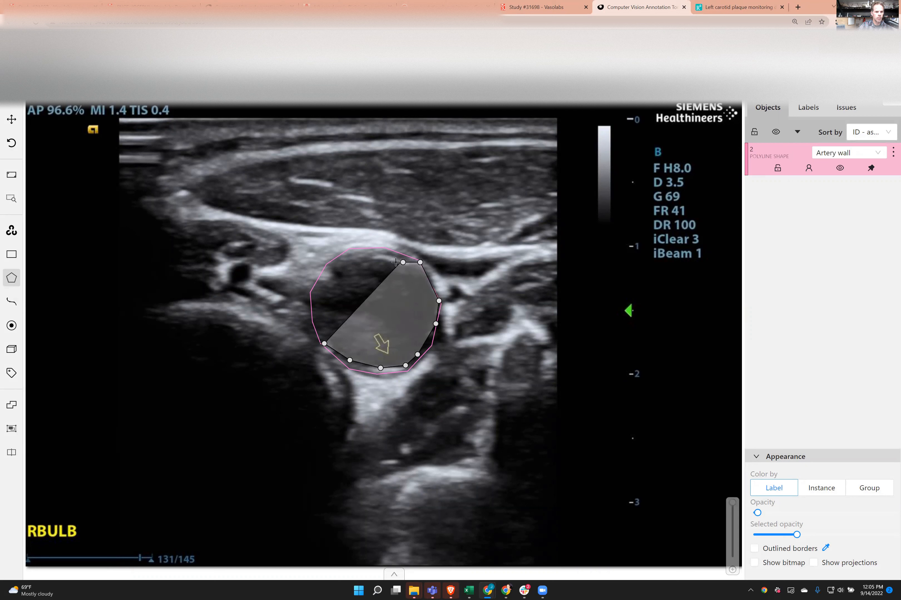
left_click(381, 259)
left_click(361, 256)
left_click(341, 257)
left_click(323, 268)
left_click(312, 293)
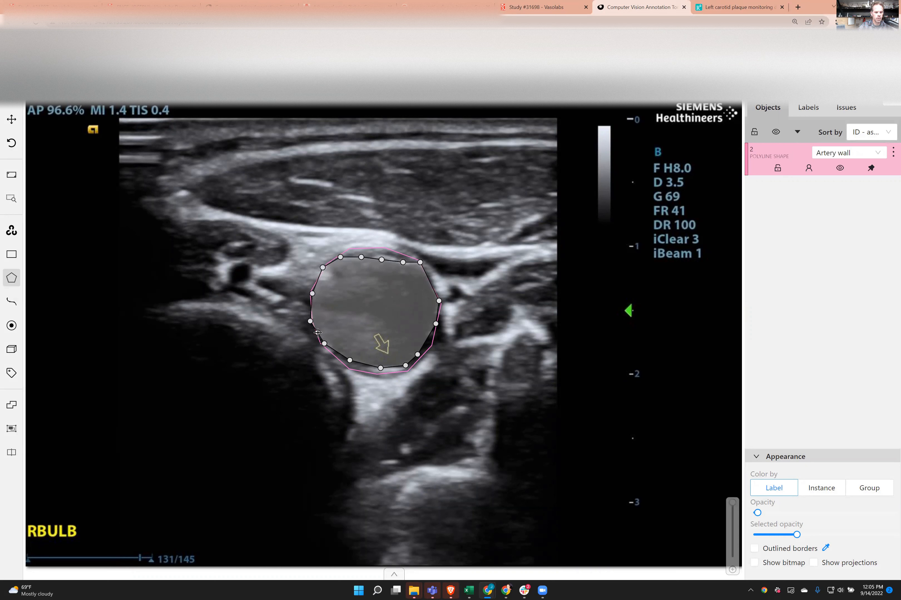
left_click(324, 344)
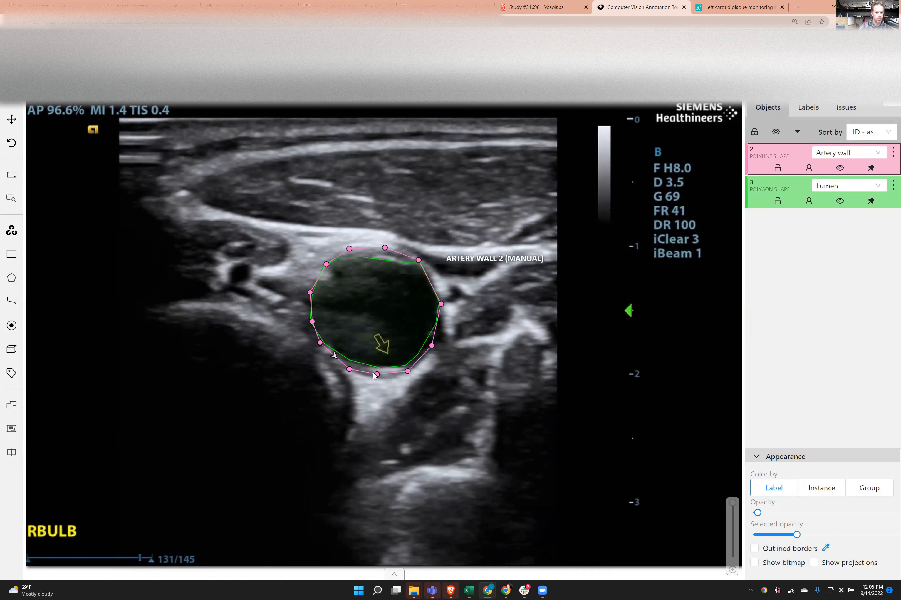
left_click_drag(374, 373, 413, 378)
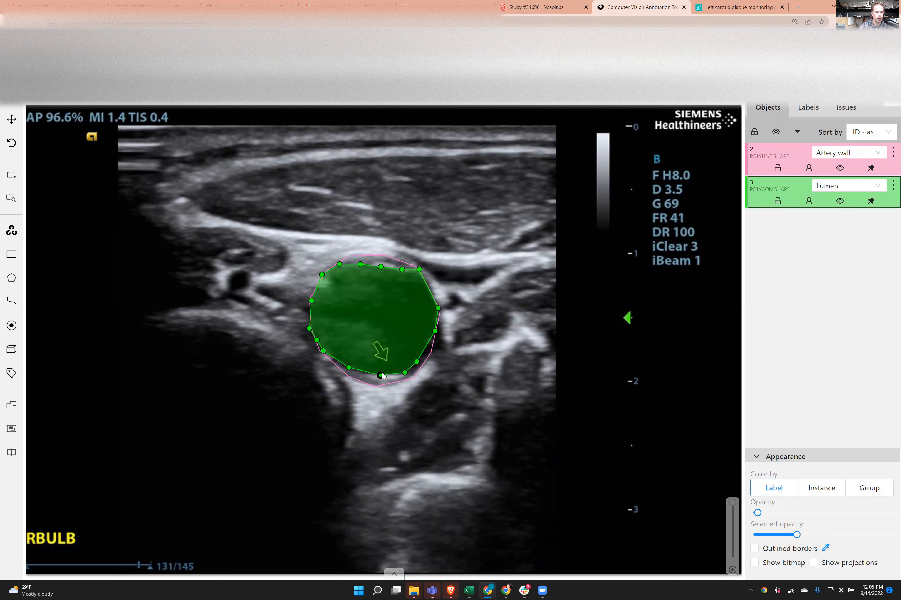
- Draw a Plaque Thickness polyline from the lower artery wall up to the lumen edge below the yellow arrow
mouse_move(11, 302)
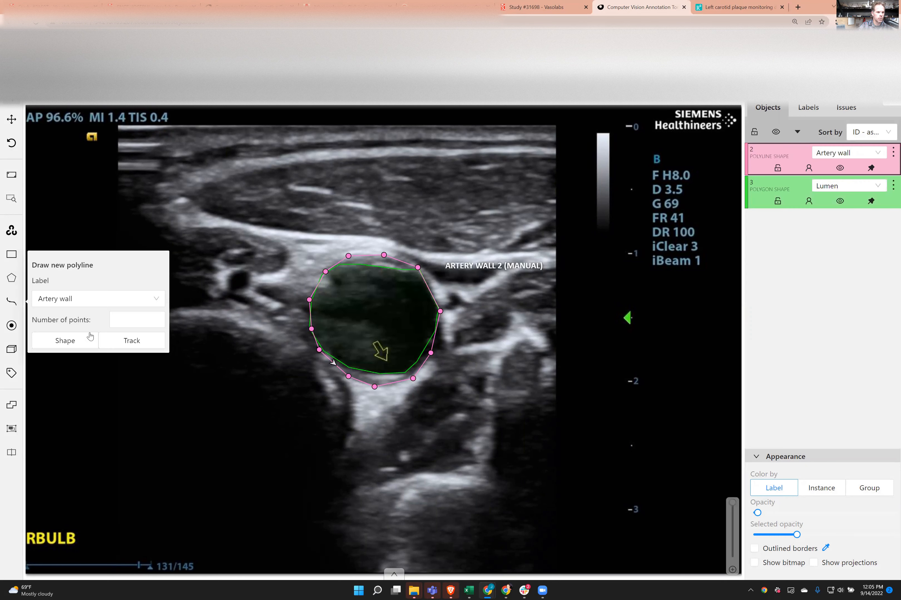
left_click(145, 300)
scroll(95, 399, "down", 3)
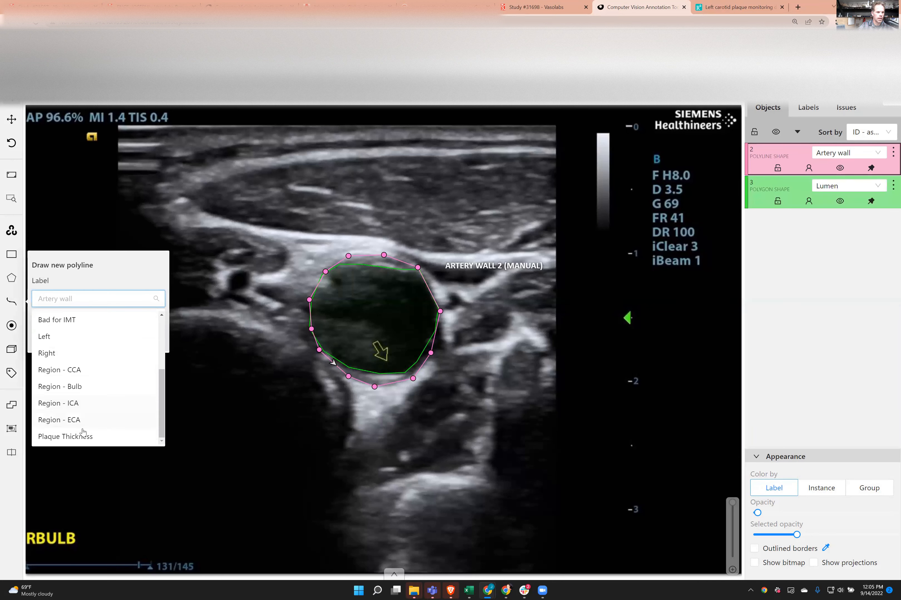
left_click(63, 344)
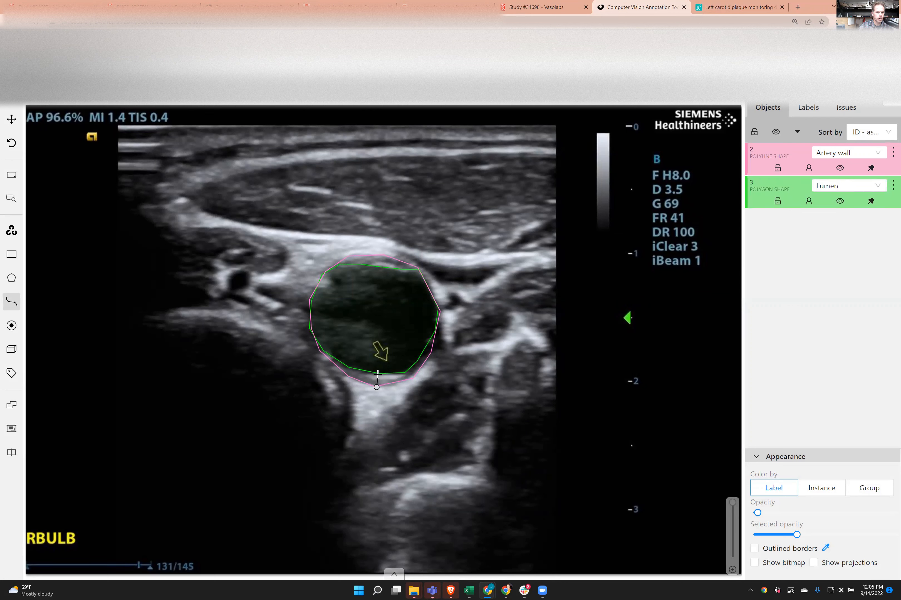
left_click(378, 374)
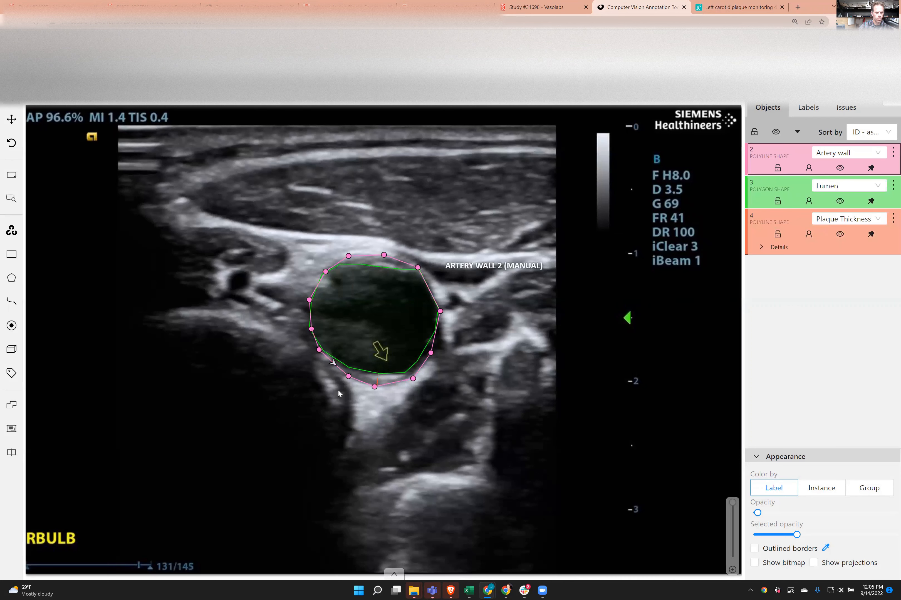
- Expand the Plaque Thickness object's details and set its plaque type to Heterogenous
left_click(767, 250)
left_click(776, 286)
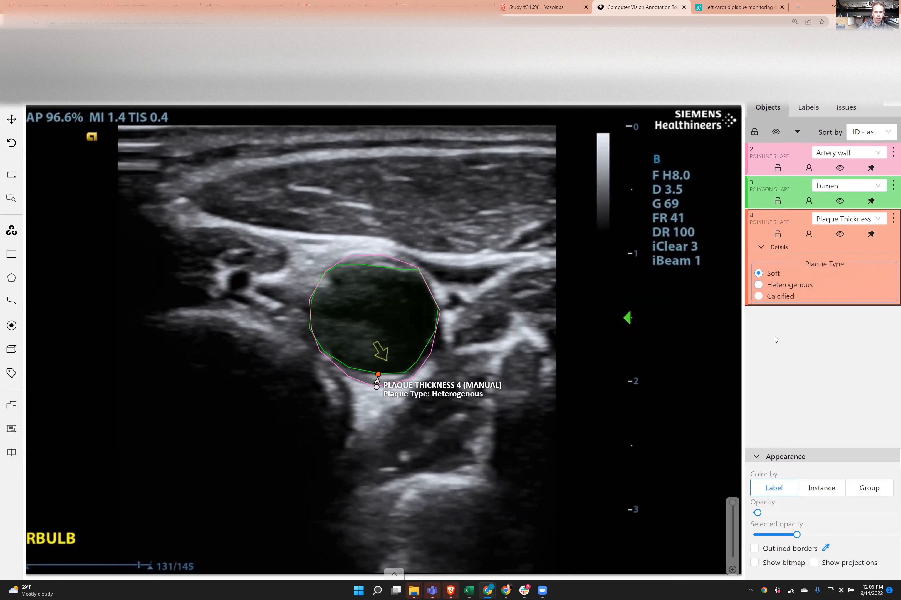
key("n")
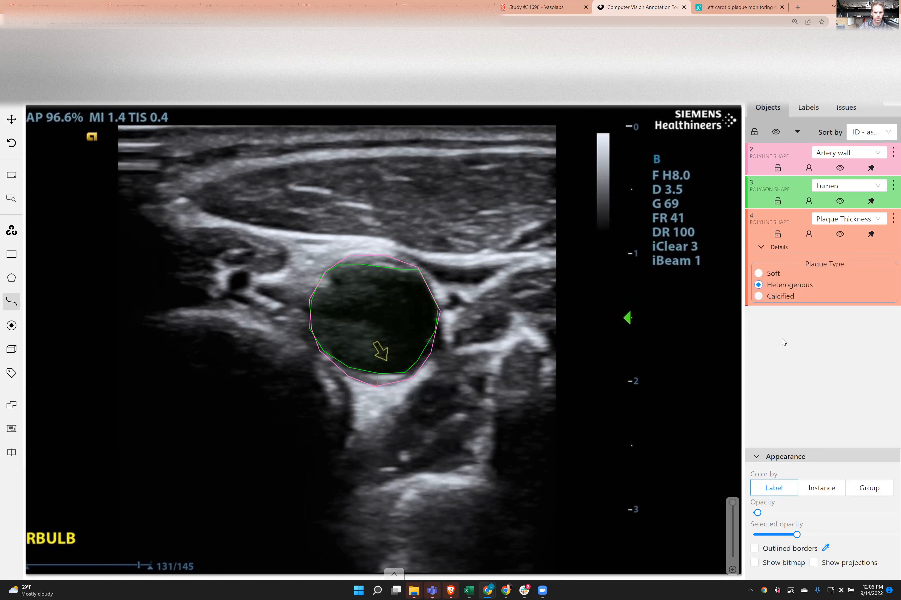
key("Escape")
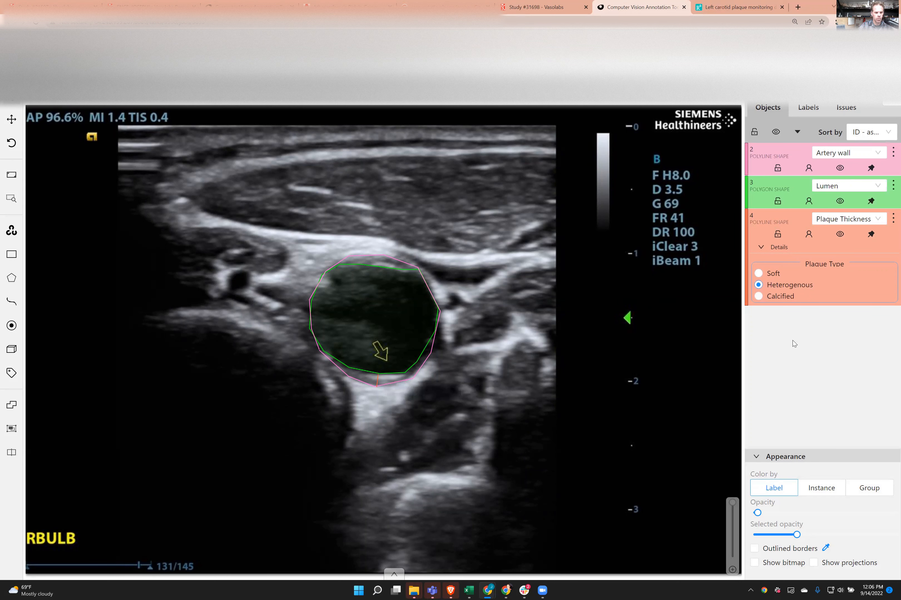
- On the next frame, the transverse RICA image, outline the larger central vessel with an Artery wall polygon shape
key("f")
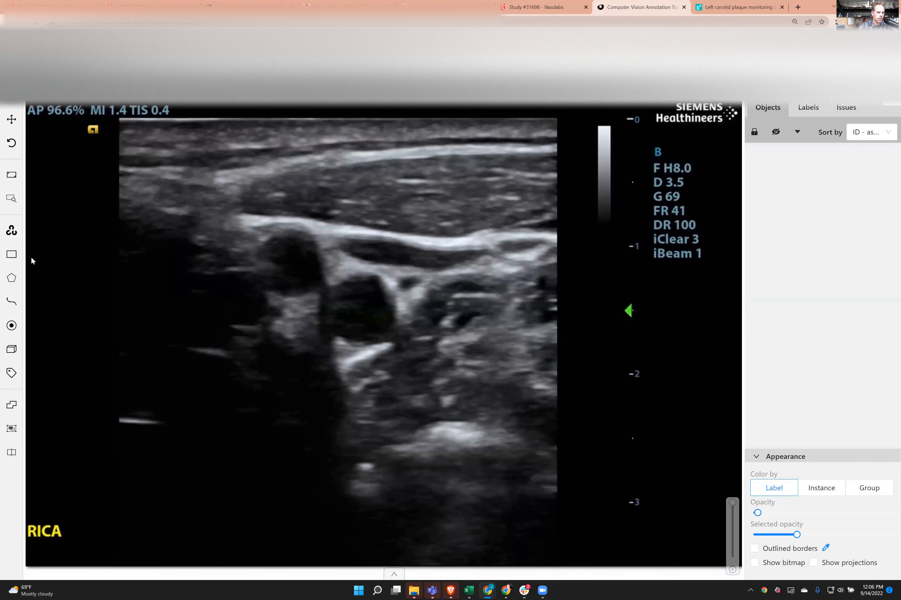
mouse_move(10, 281)
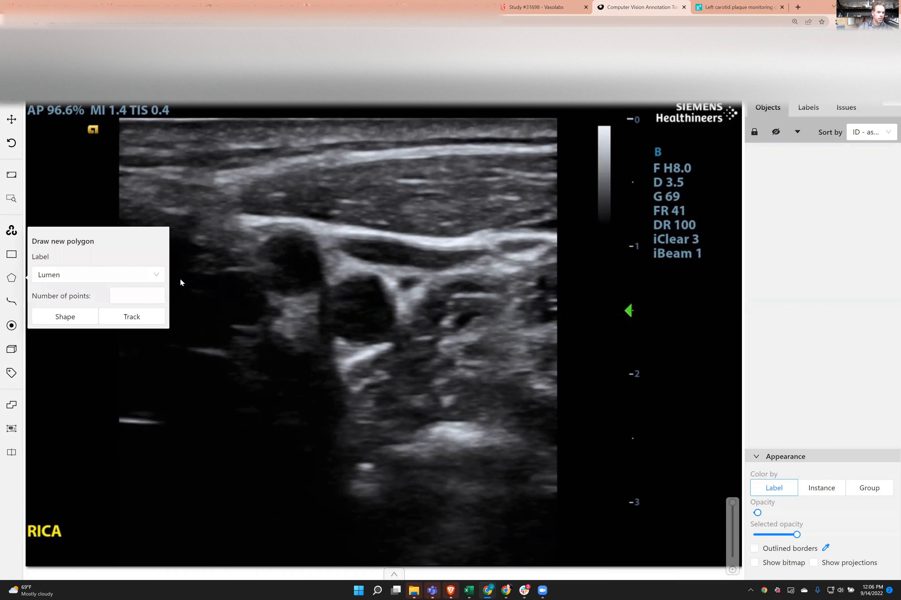
left_click(156, 275)
left_click(69, 296)
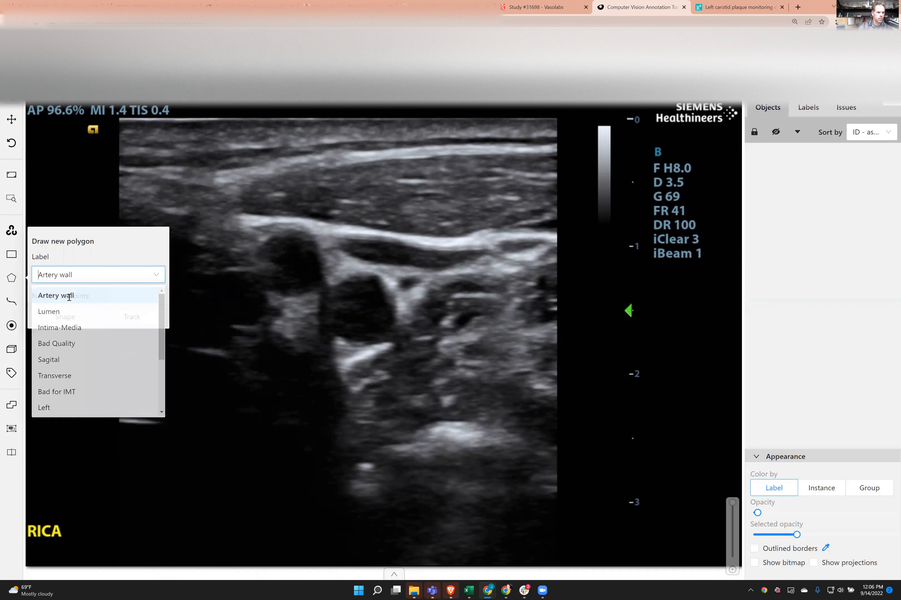
left_click(78, 320)
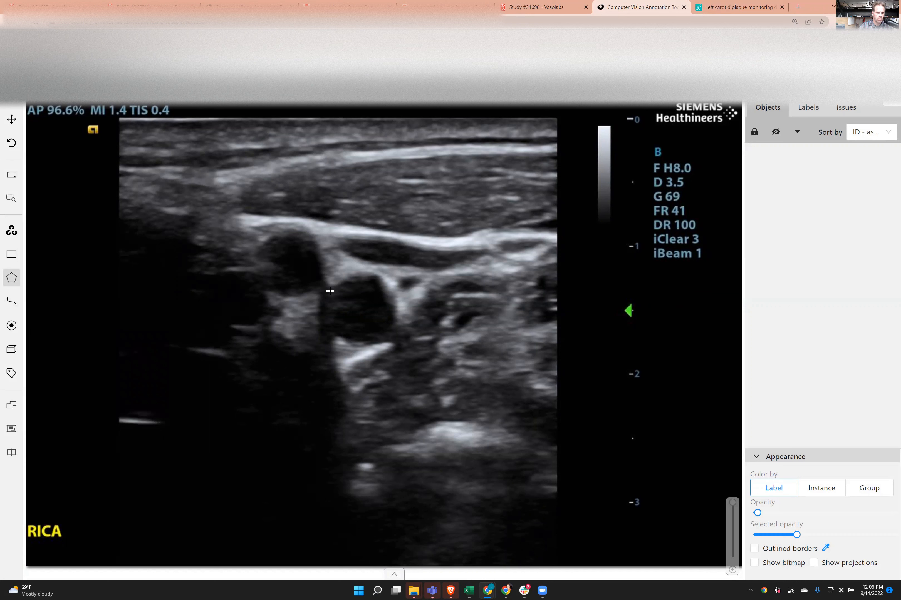
left_click(319, 307)
left_click(325, 325)
left_click(343, 347)
left_click(364, 349)
left_click(388, 344)
left_click(395, 333)
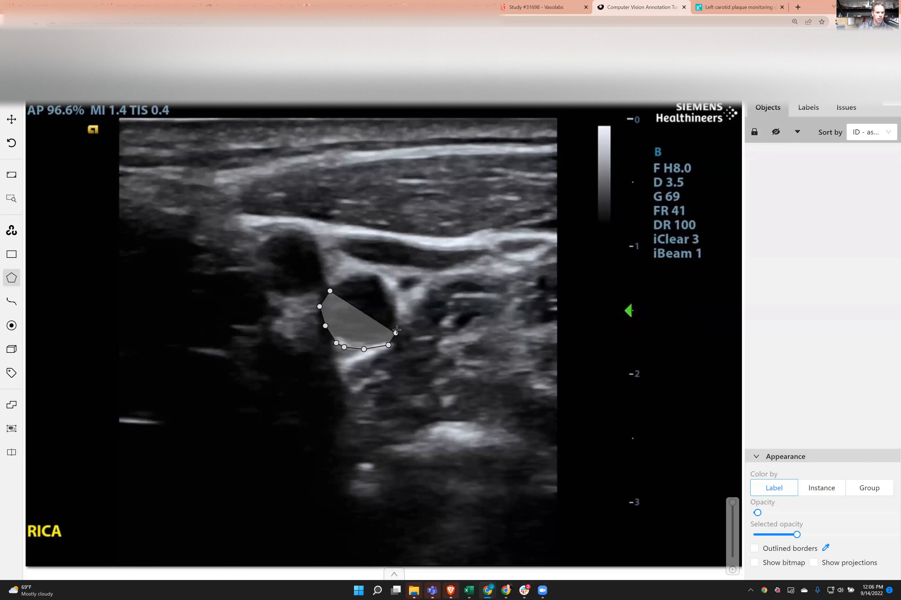
left_click(397, 301)
left_click(386, 281)
left_click(364, 273)
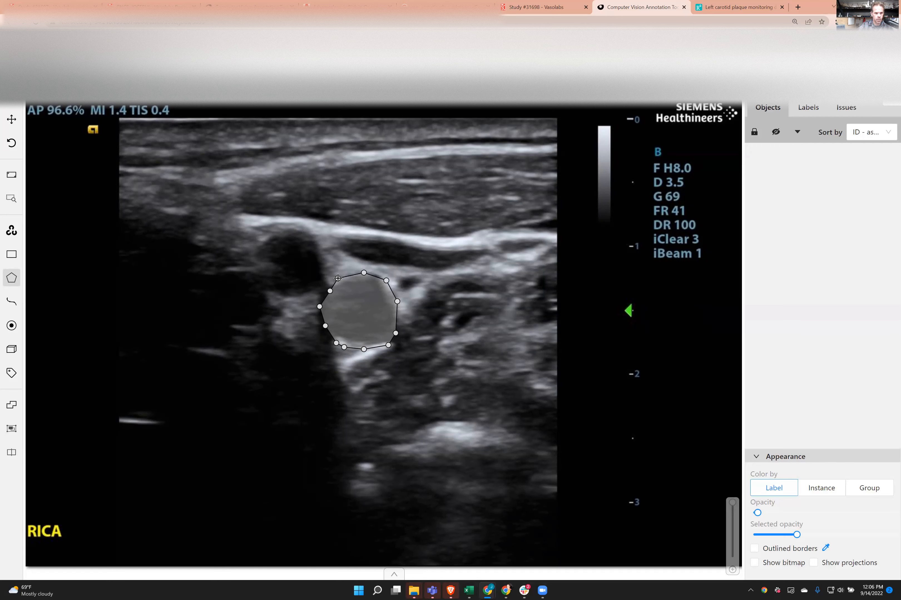
left_click(338, 278)
- Advance past the remaining RICA frames to the first RT IMT frame
key("f")
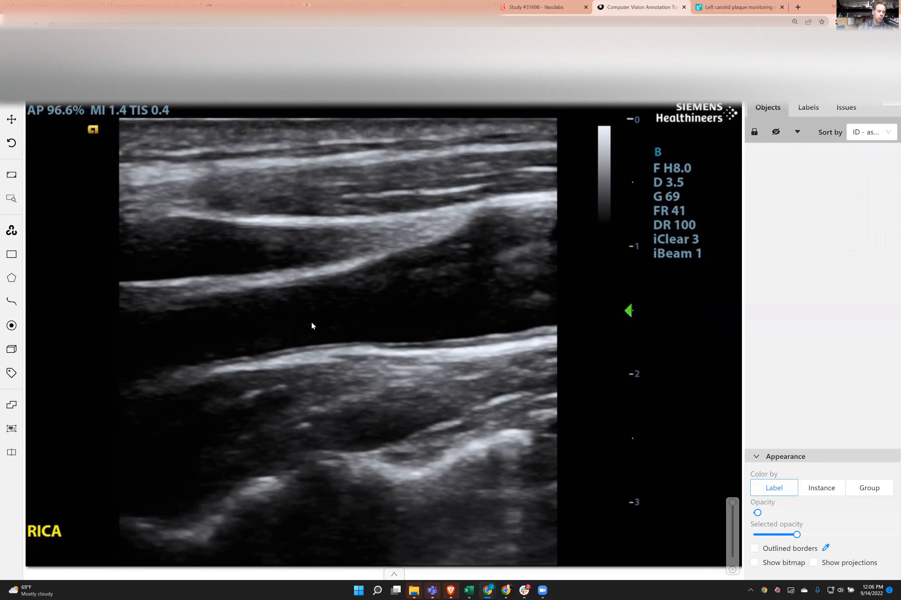
key("f")
key("f")
key("f")
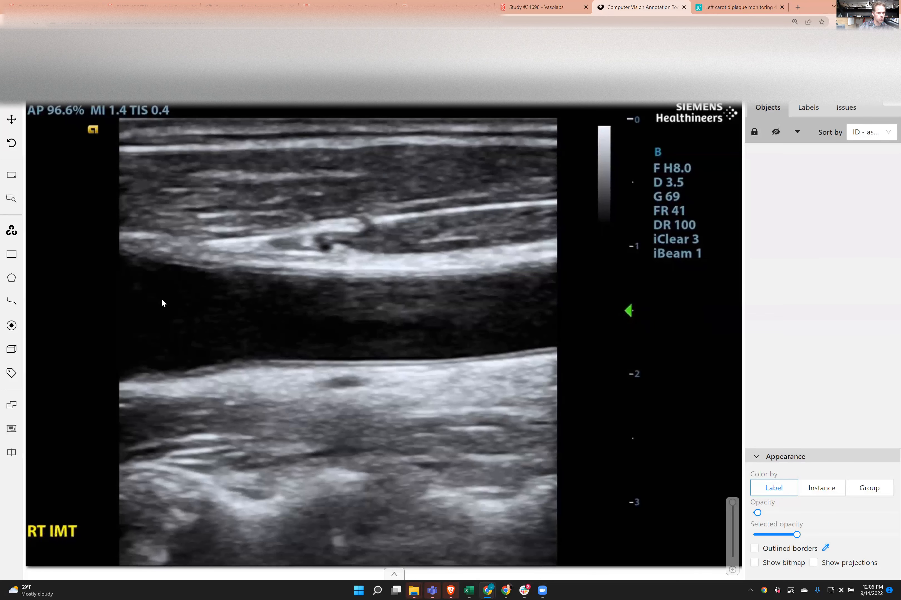
- Draw an Intima-Media polygon shape around the thin layer along the middle of the artery's lower wall, and advance to the next frame
mouse_move(12, 278)
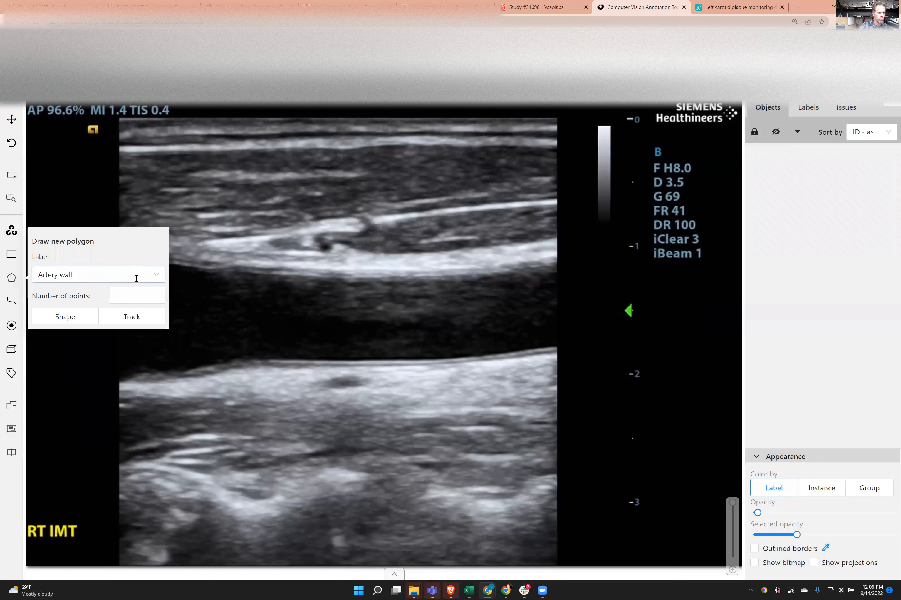
left_click(158, 275)
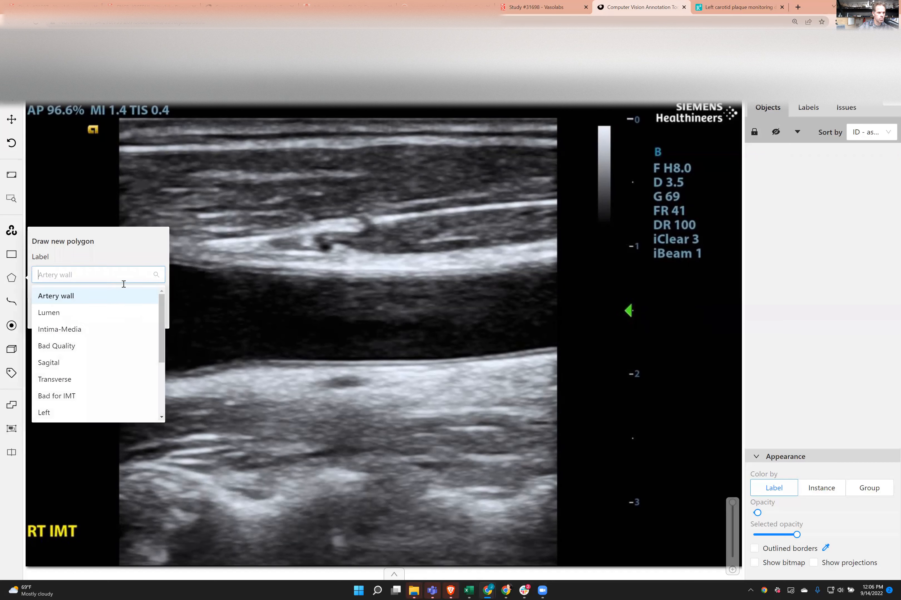
left_click(74, 327)
left_click(65, 317)
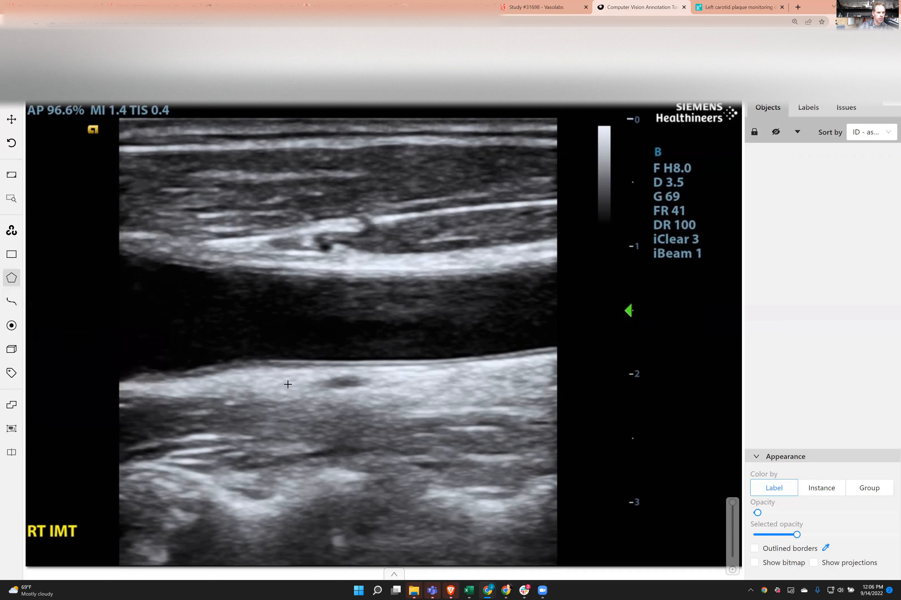
left_click(281, 364)
left_click(312, 365)
left_click(335, 366)
left_click(377, 366)
left_click(406, 365)
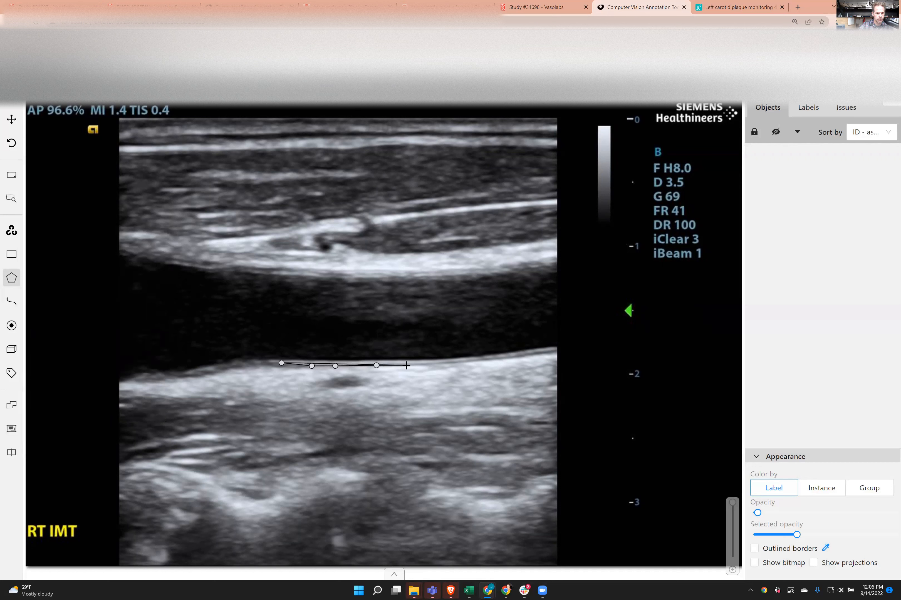
left_click(442, 365)
left_click(473, 362)
left_click(470, 357)
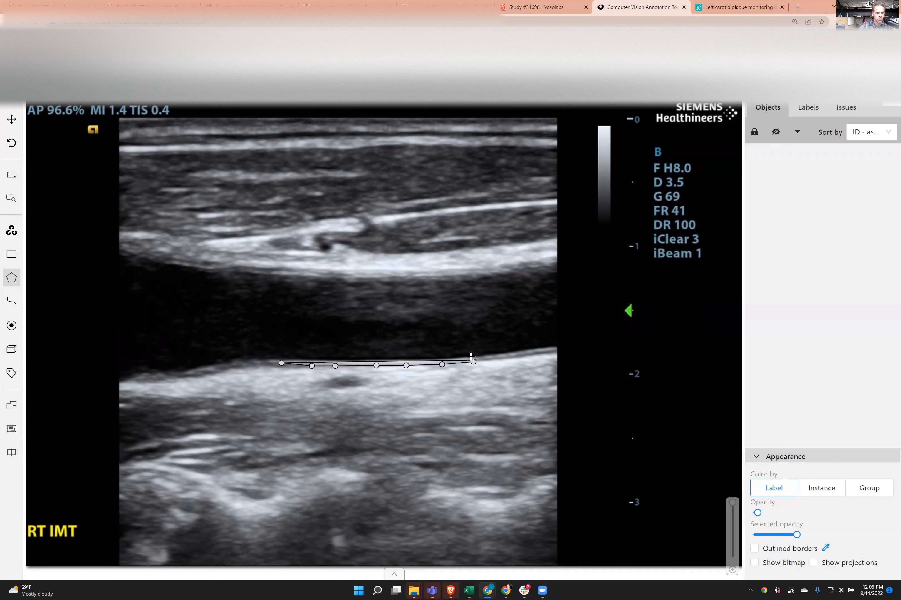
left_click(434, 360)
left_click(390, 361)
left_click(350, 361)
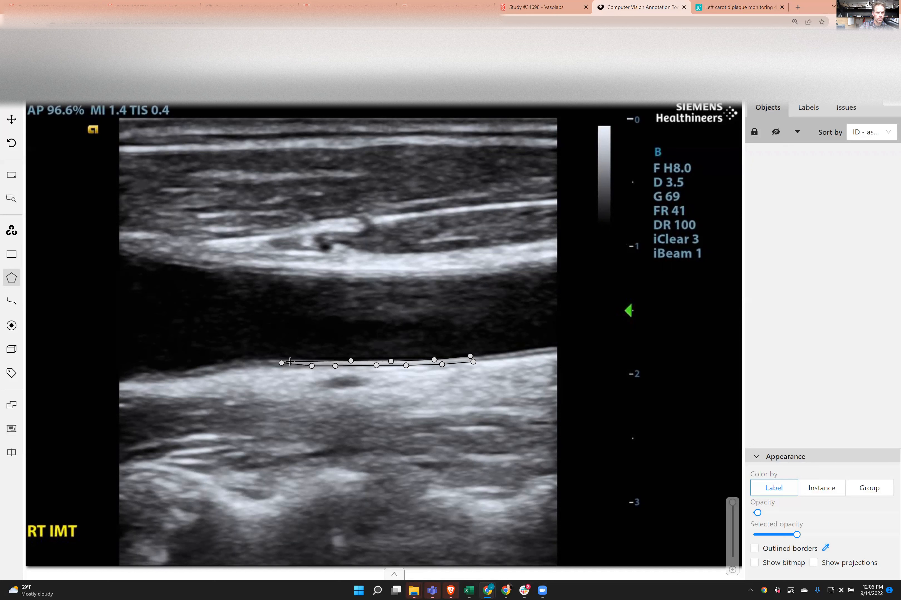
key("n")
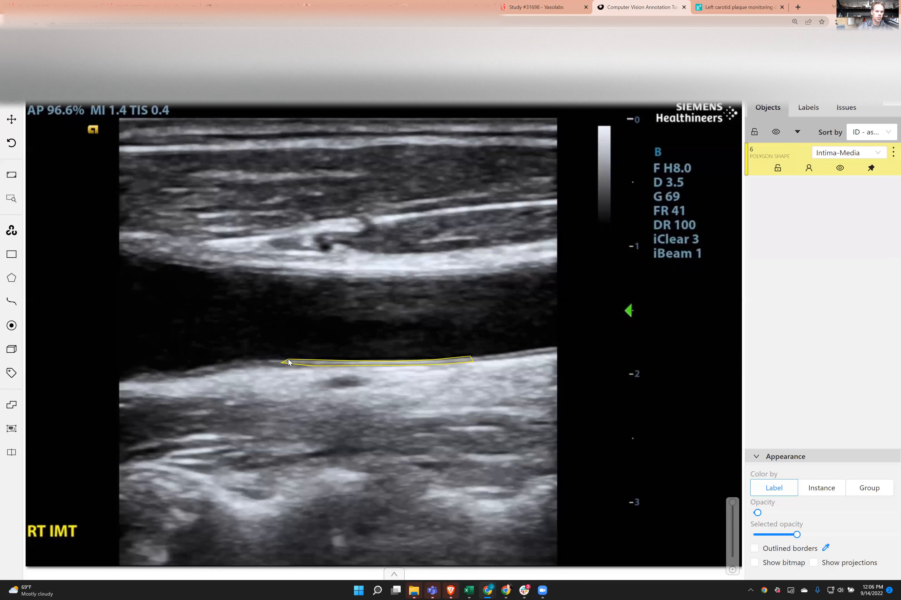
key("f")
mouse_move(11, 299)
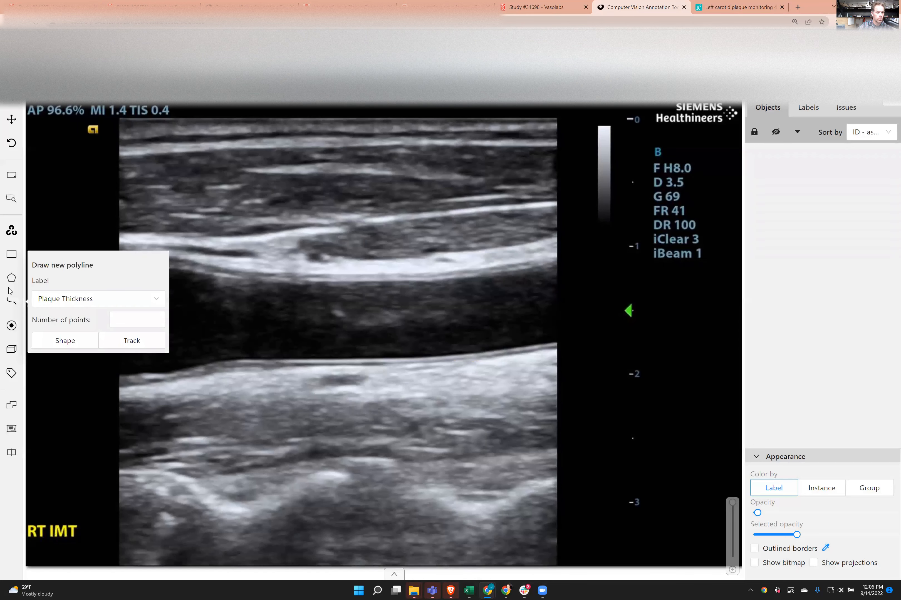
left_click(65, 341)
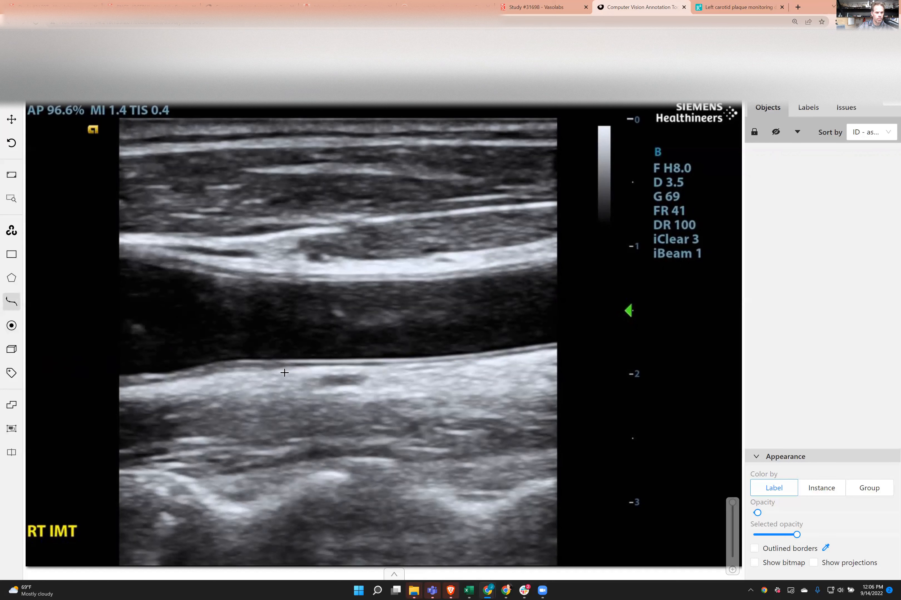
left_click(336, 363)
left_click(369, 365)
left_click(446, 356)
left_click(409, 357)
left_click(293, 360)
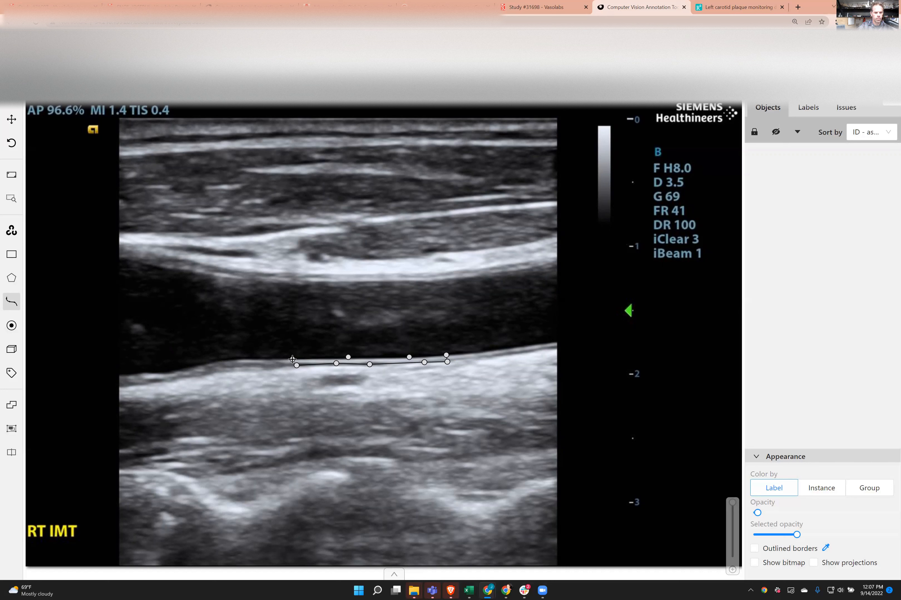
key("n")
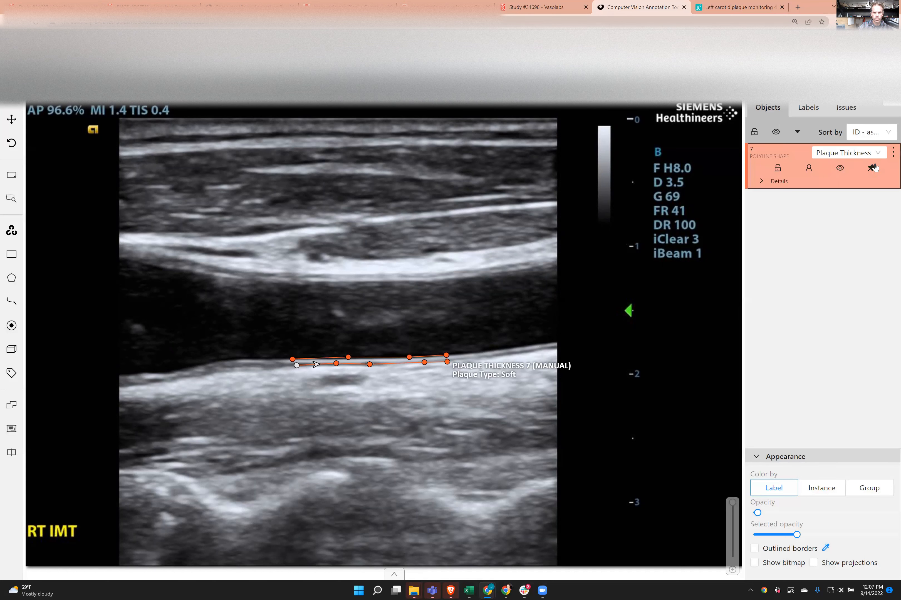
left_click(893, 152)
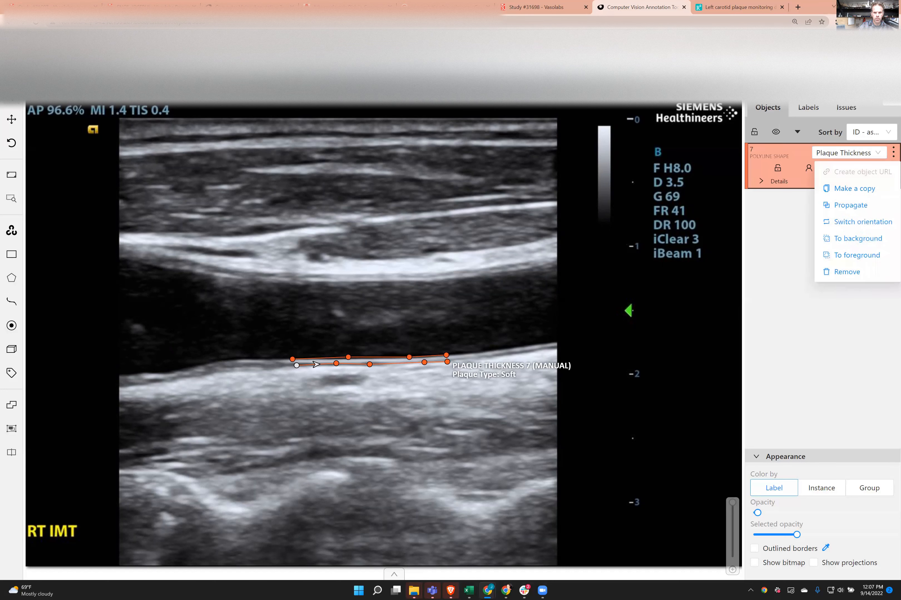
left_click(854, 274)
- On this second RT IMT frame, outline the thin layer along the lower artery wall with an Intima-Media polygon shape
mouse_move(10, 281)
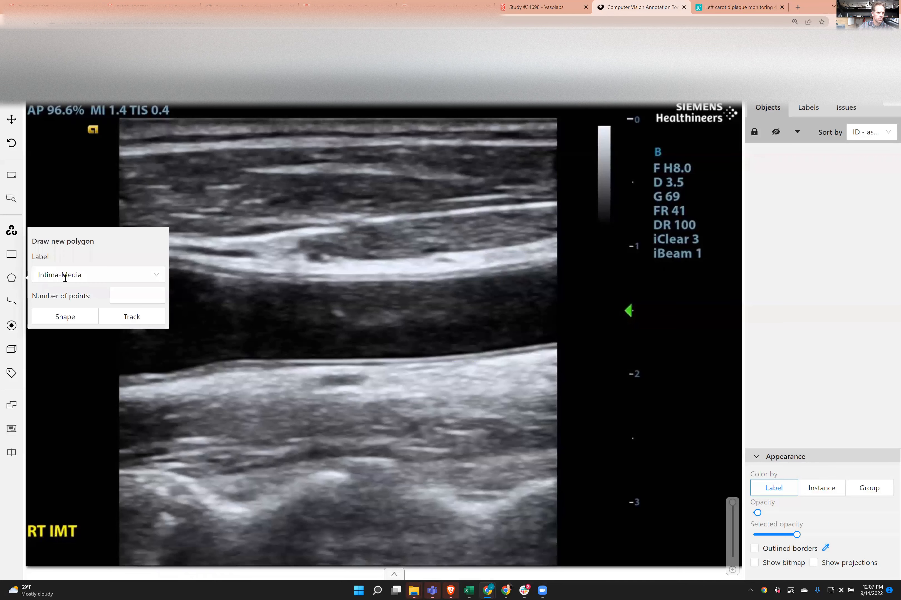
left_click(76, 316)
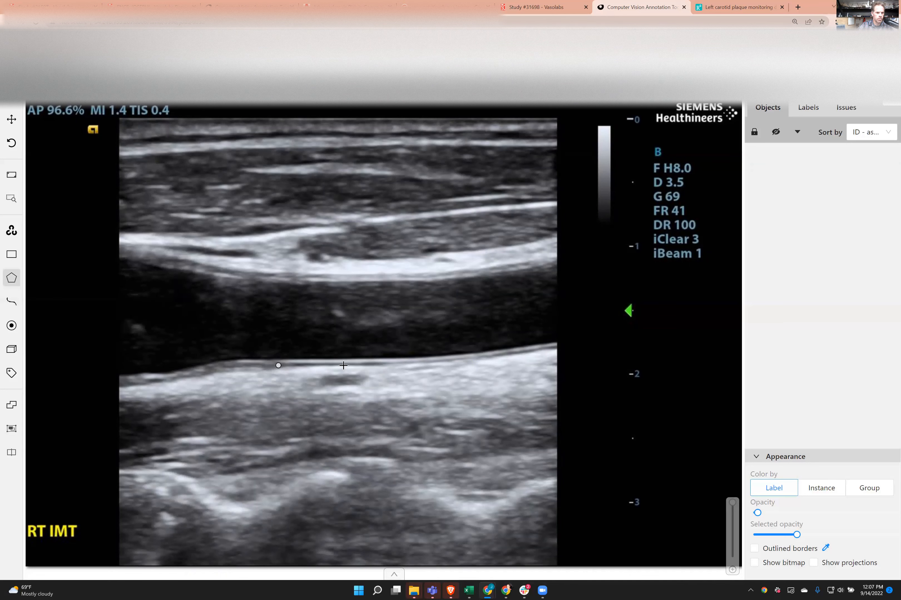
left_click(334, 365)
left_click(405, 364)
left_click(453, 360)
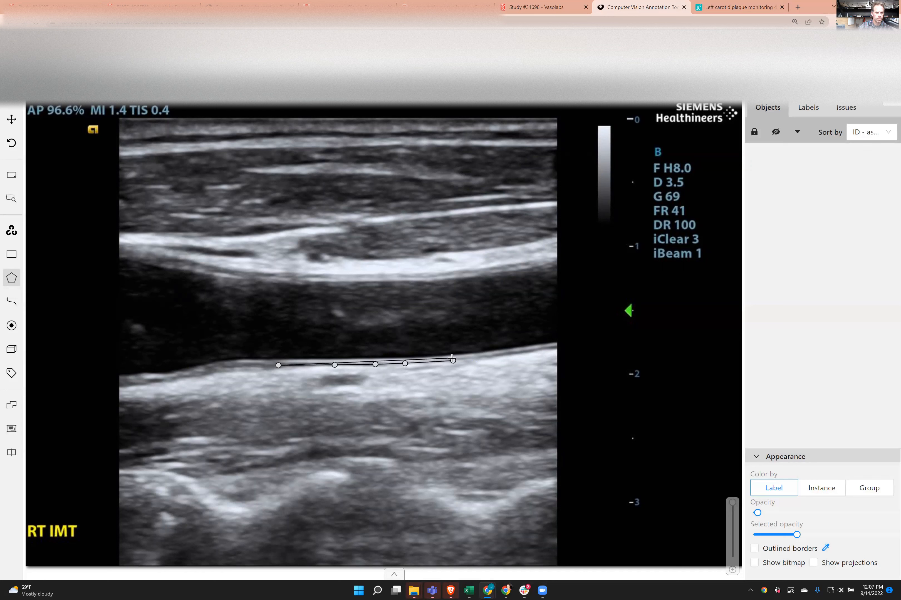
left_click(453, 356)
left_click(400, 358)
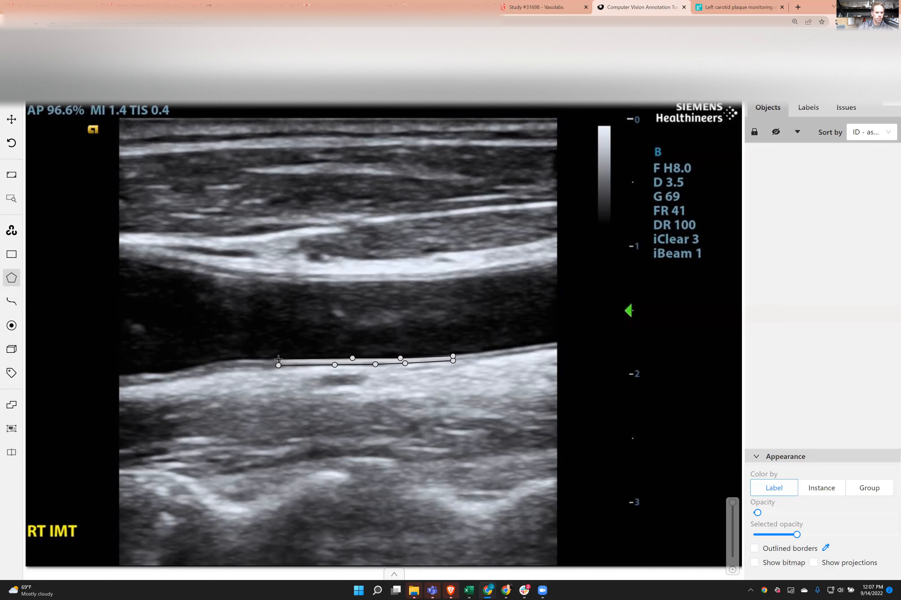
left_click(279, 361)
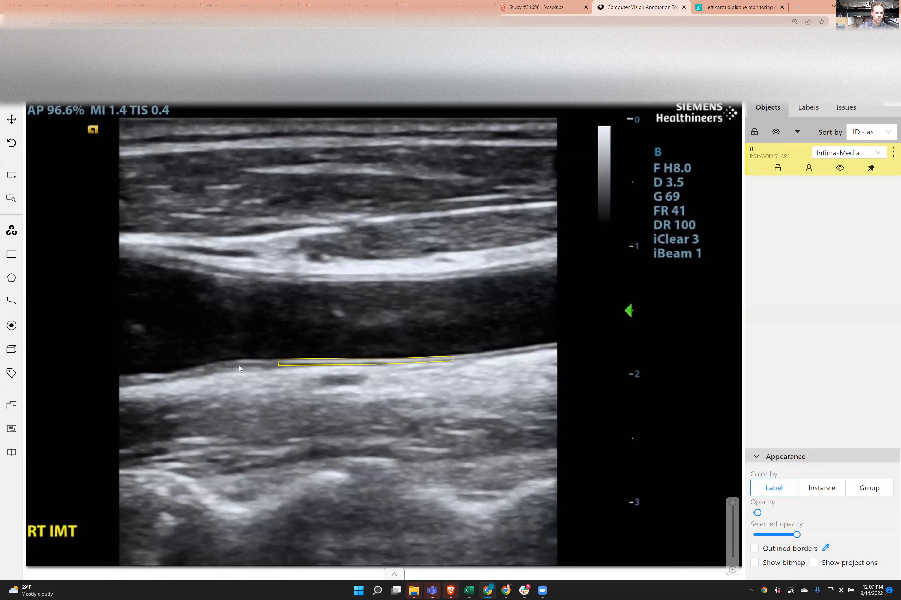
- On the third RT IMT frame, draw an Intima-Media polygon shape along the middle of the lower artery wall
key("f")
mouse_move(14, 277)
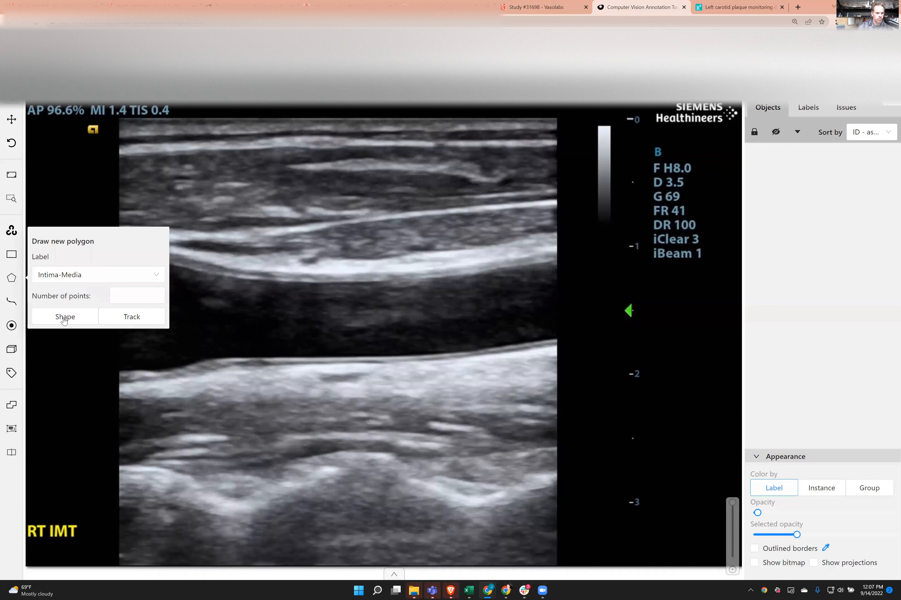
left_click(64, 317)
left_click(290, 364)
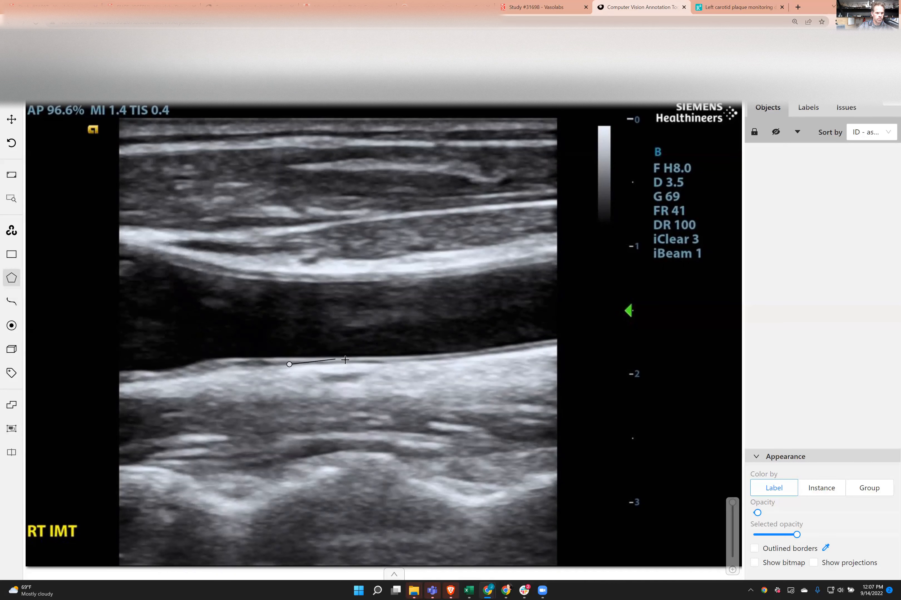
left_click(338, 363)
left_click(375, 361)
left_click(426, 360)
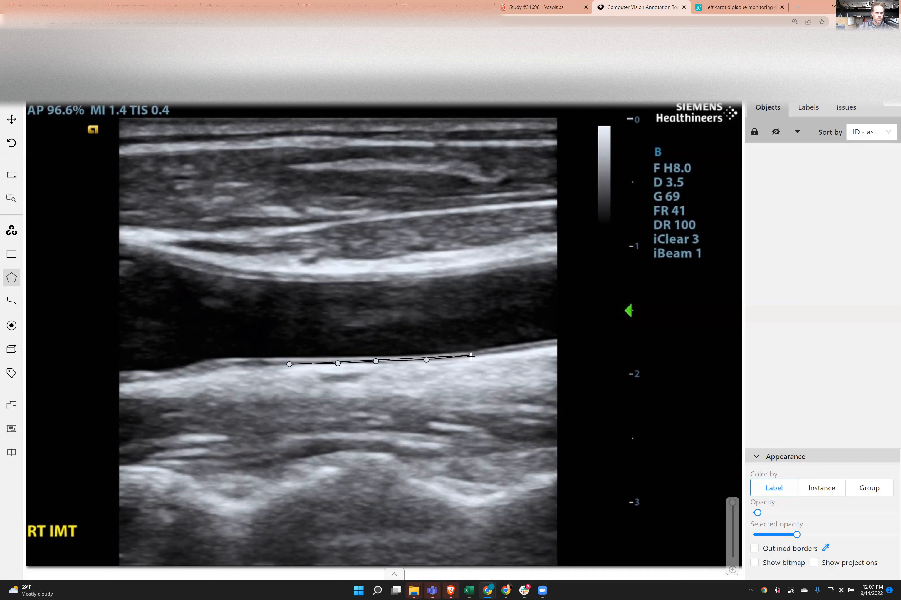
left_click(470, 356)
left_click(471, 351)
left_click(420, 354)
left_click(364, 357)
left_click(277, 358)
key("n")
- On the fourth RT IMT frame, trace the lower wall's thin inner layer with an Intima-Media polygon shape
key("f")
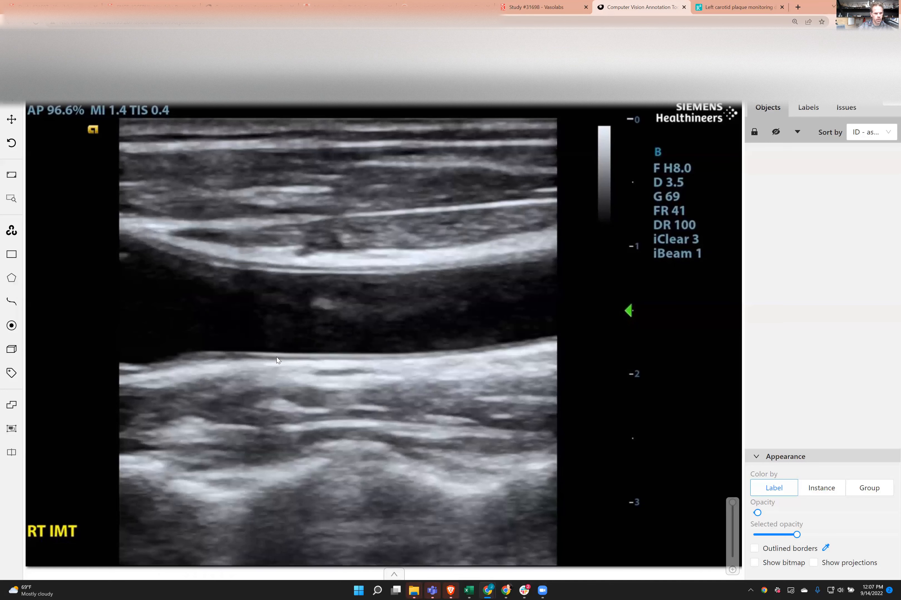
mouse_move(14, 278)
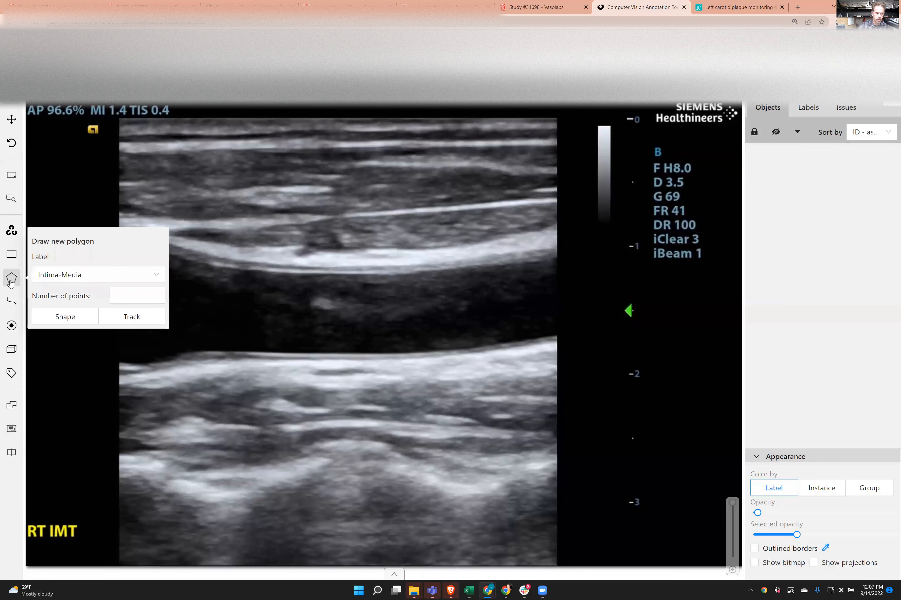
left_click(62, 318)
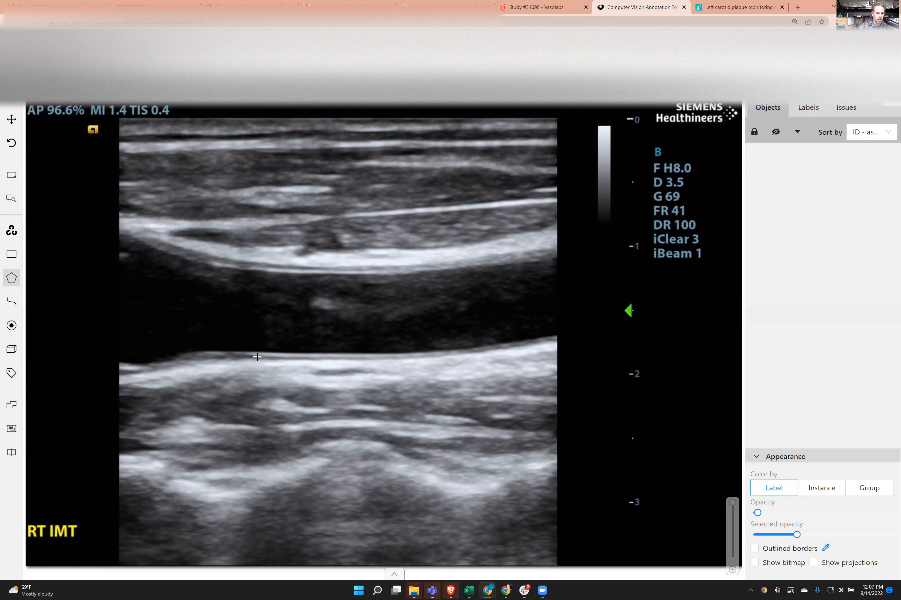
left_click(257, 357)
left_click(275, 358)
left_click(310, 359)
left_click(330, 359)
left_click(371, 359)
left_click(419, 357)
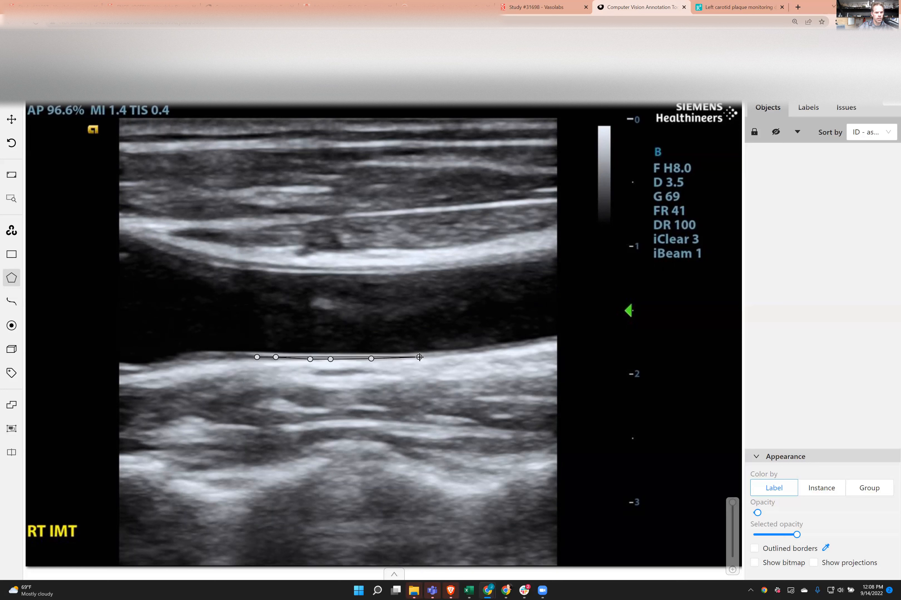
left_click(443, 357)
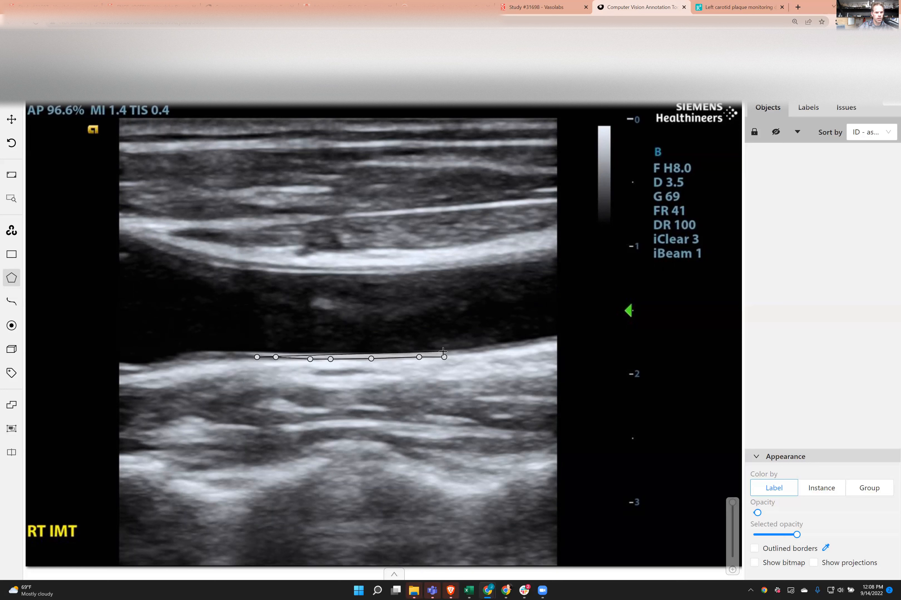
left_click(403, 353)
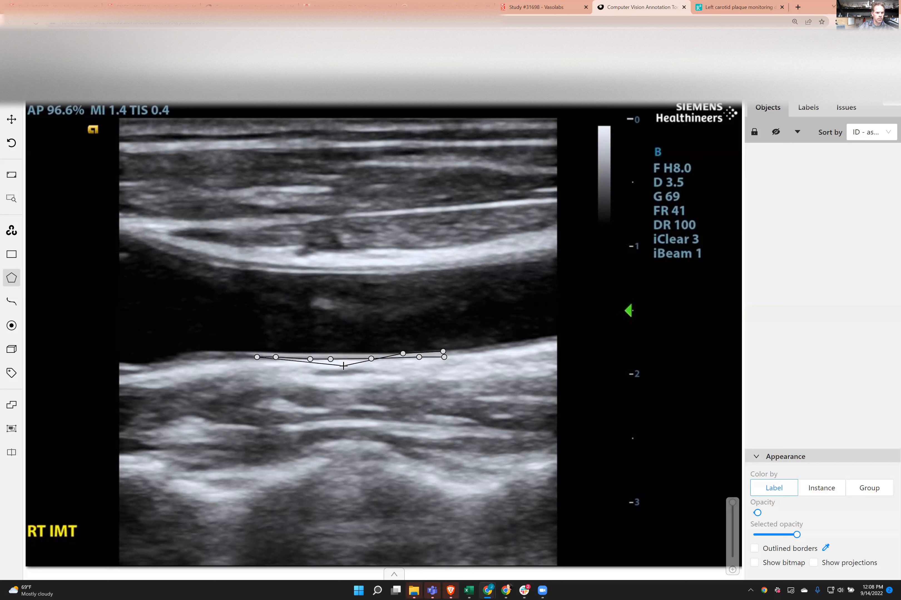
left_click(336, 354)
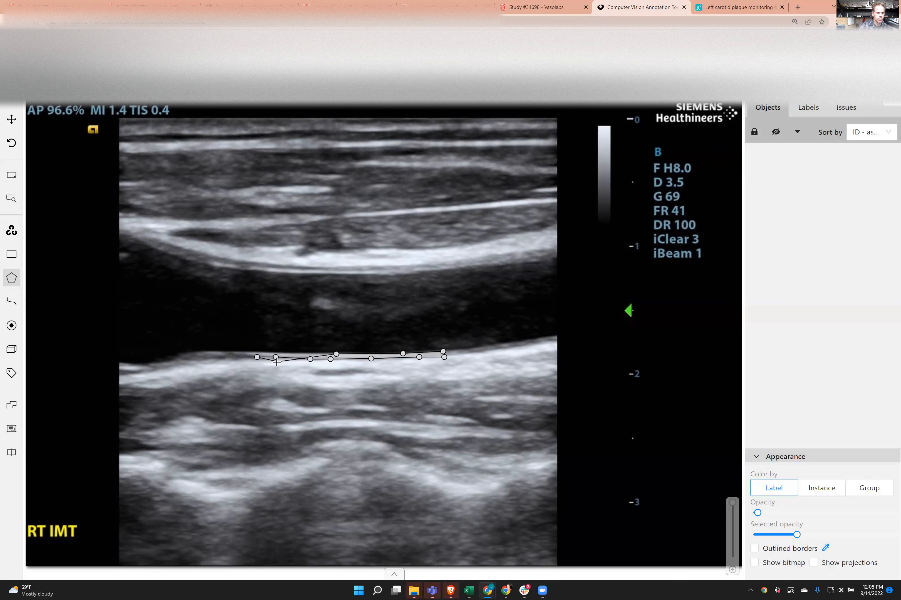
left_click(260, 352)
key("n")
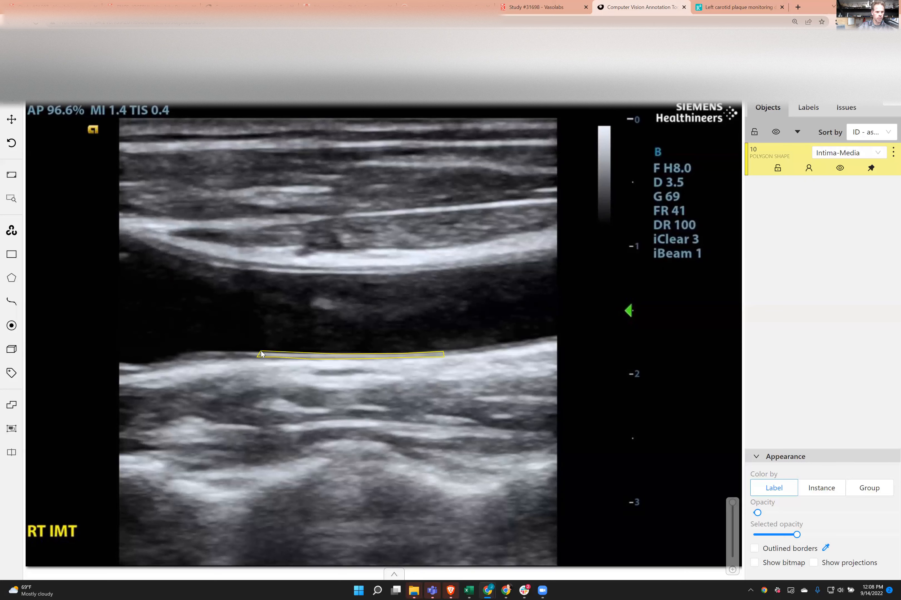
- On the fifth RT IMT frame, draw a narrow Intima-Media polygon shape along the central part of the lower artery wall
key("f")
mouse_move(16, 282)
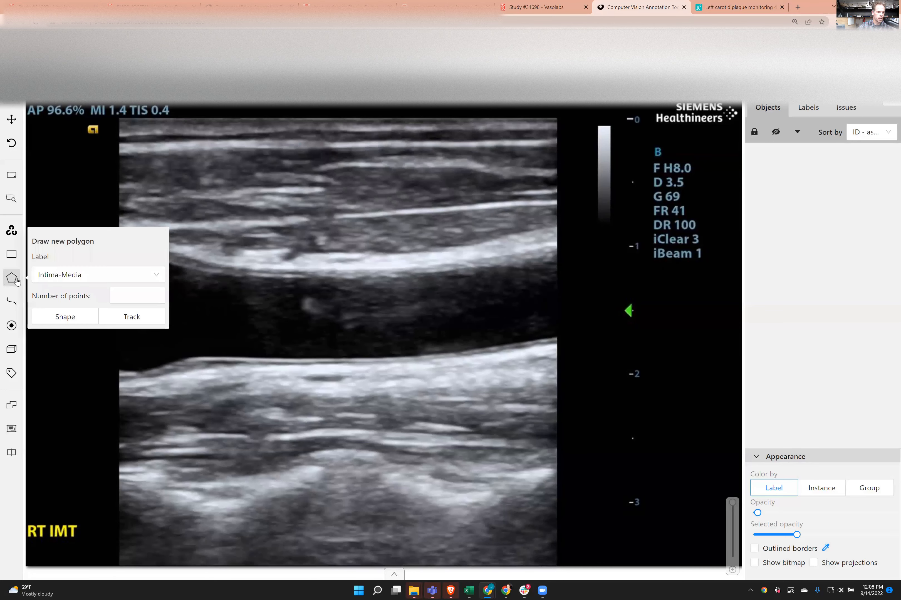
left_click(68, 320)
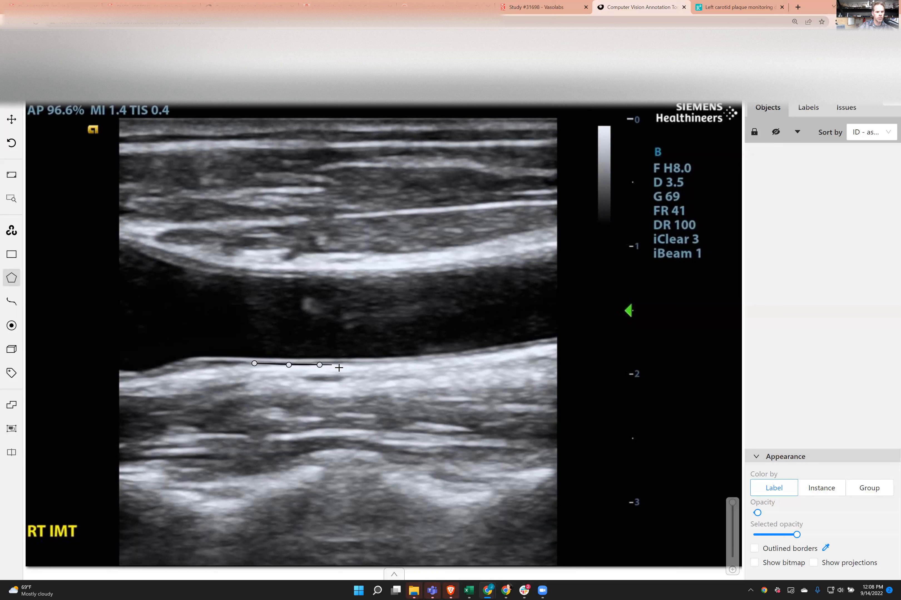
left_click(390, 362)
left_click(422, 360)
left_click(422, 356)
left_click(369, 359)
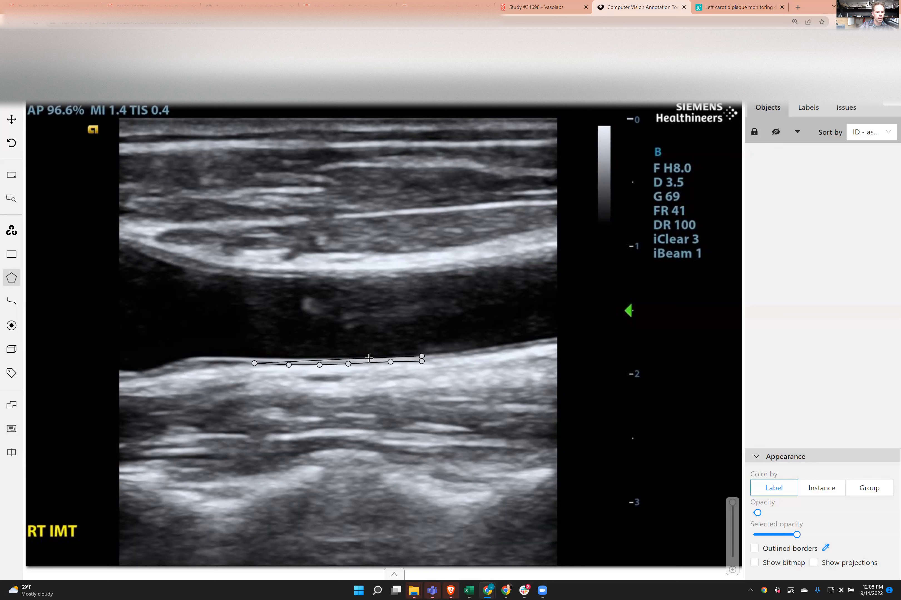
left_click(317, 357)
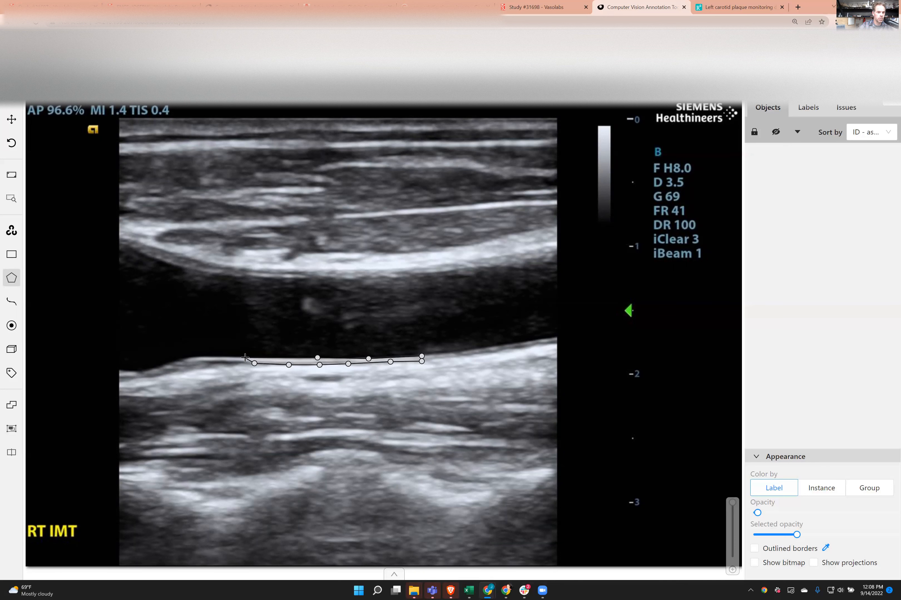
left_click(245, 357)
key("n")
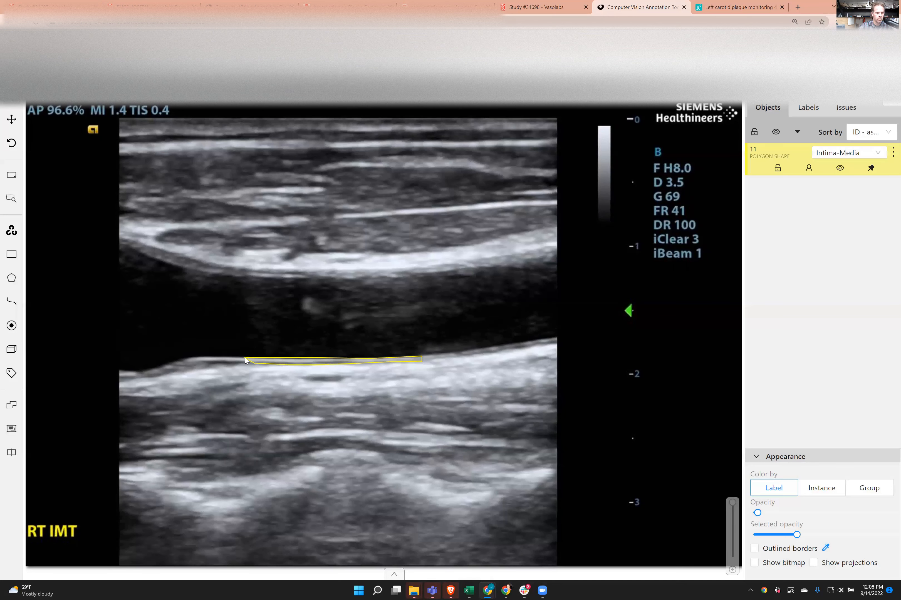
- On the transverse LCCA frame, outline the round dark vessel with an Artery wall polygon shape
key("f")
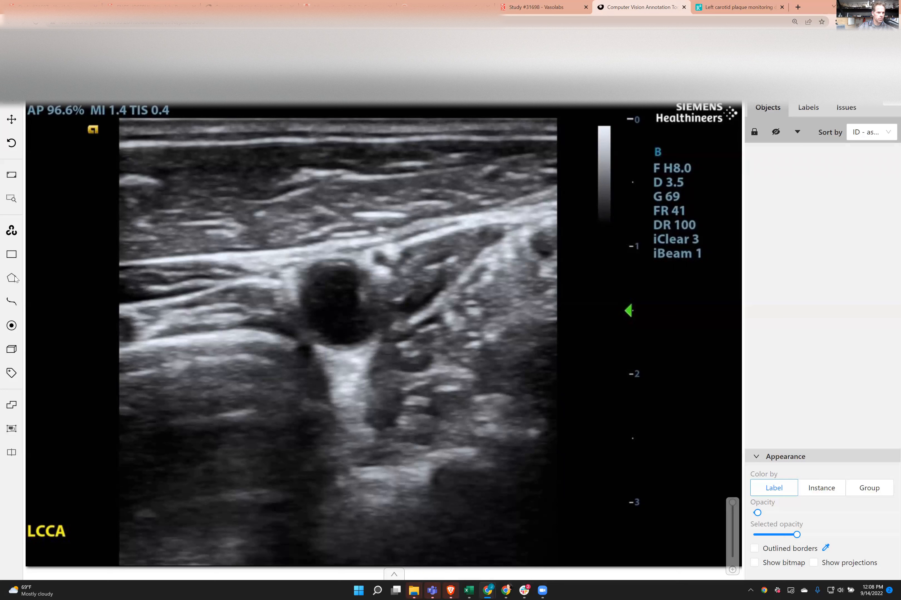
mouse_move(15, 279)
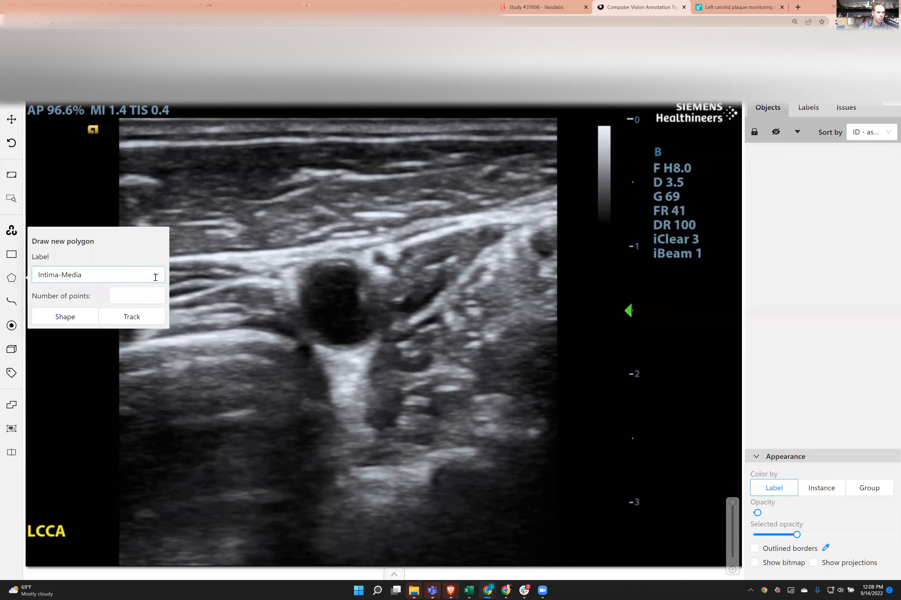
left_click(155, 277)
left_click(59, 297)
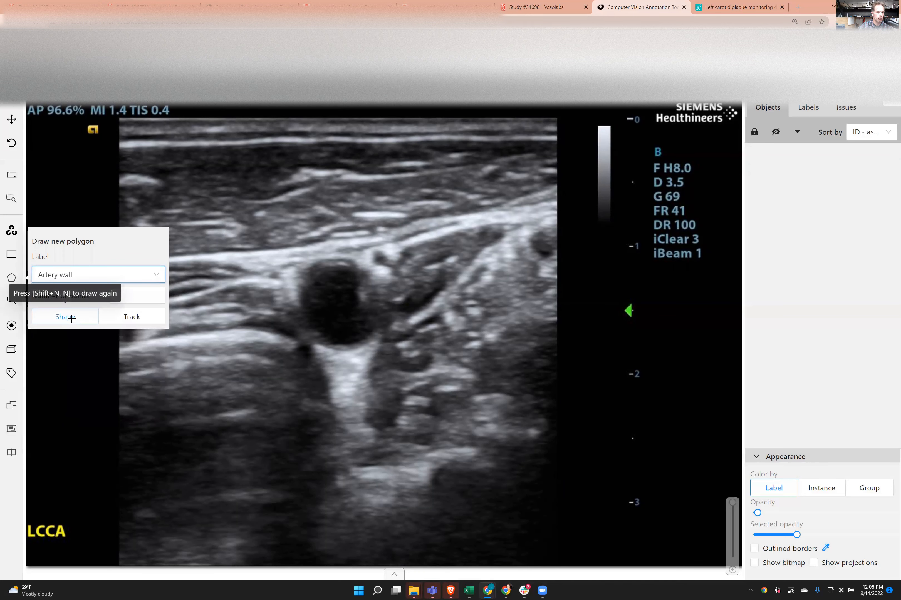
left_click(72, 316)
left_click(301, 321)
left_click(317, 340)
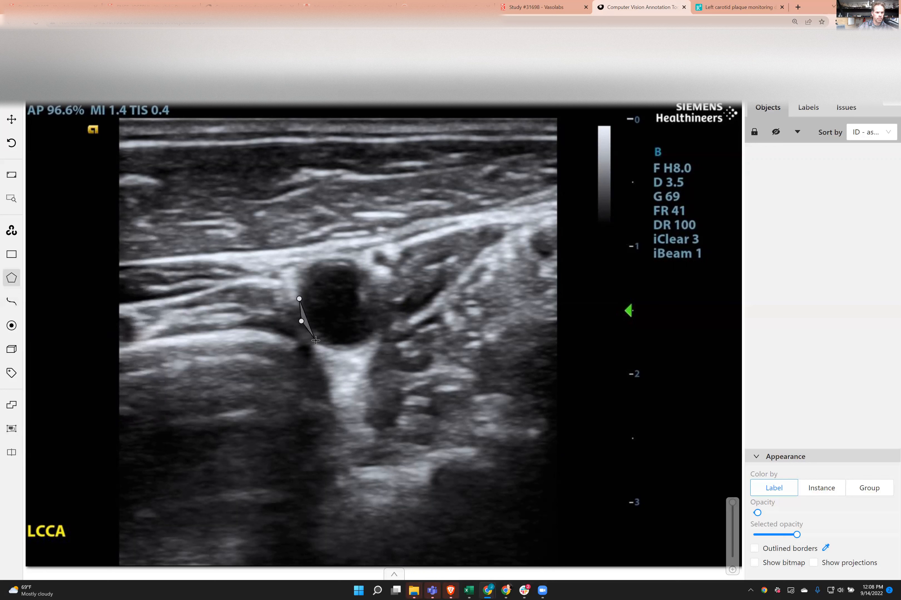
left_click(340, 350)
left_click(356, 349)
left_click(376, 335)
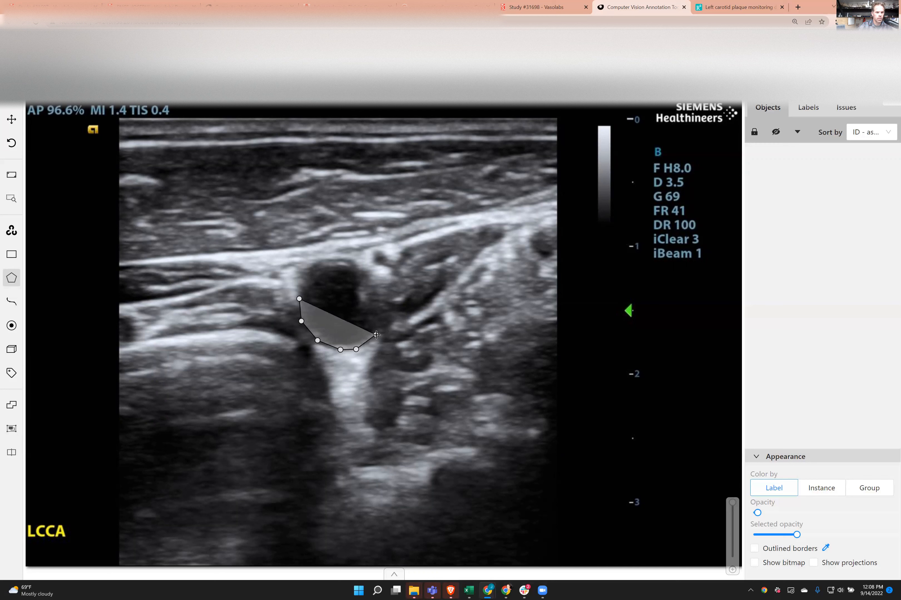
left_click(381, 309)
left_click(373, 274)
left_click(347, 260)
left_click(318, 259)
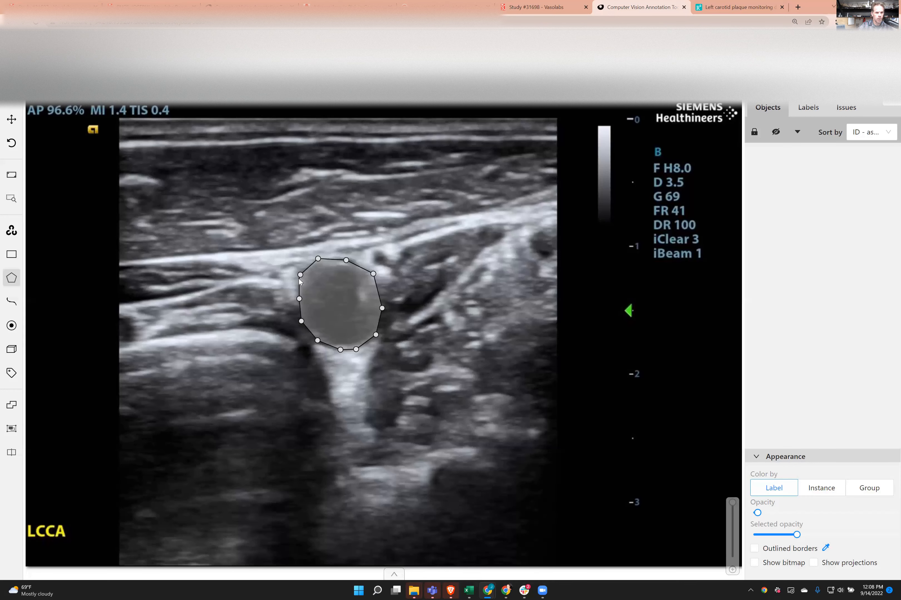
key("n")
- On the transverse LBULB frame marked with an arrow, trace the vessel's outer boundary with an Artery wall polygon shape
key("f")
key("f")
key("f")
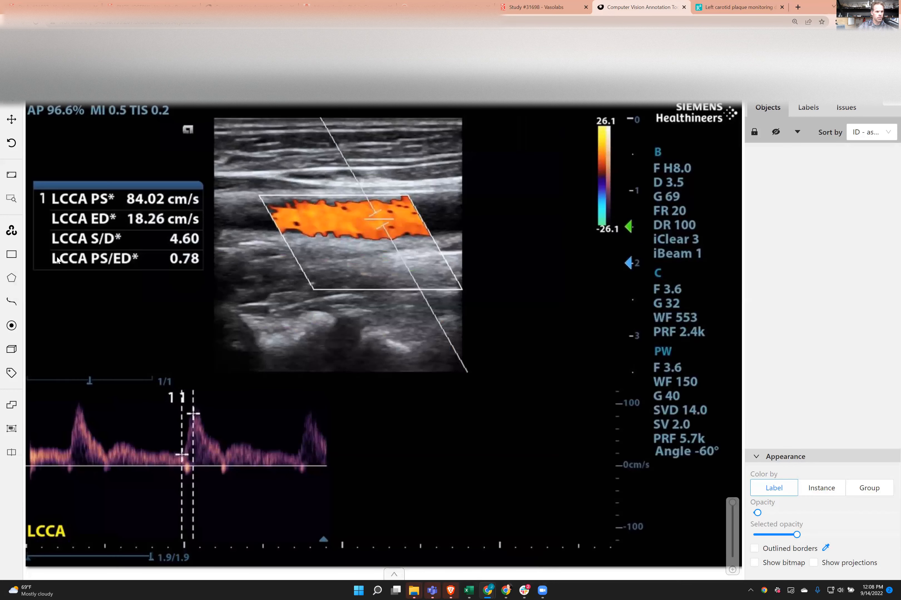
key("f")
key("f")
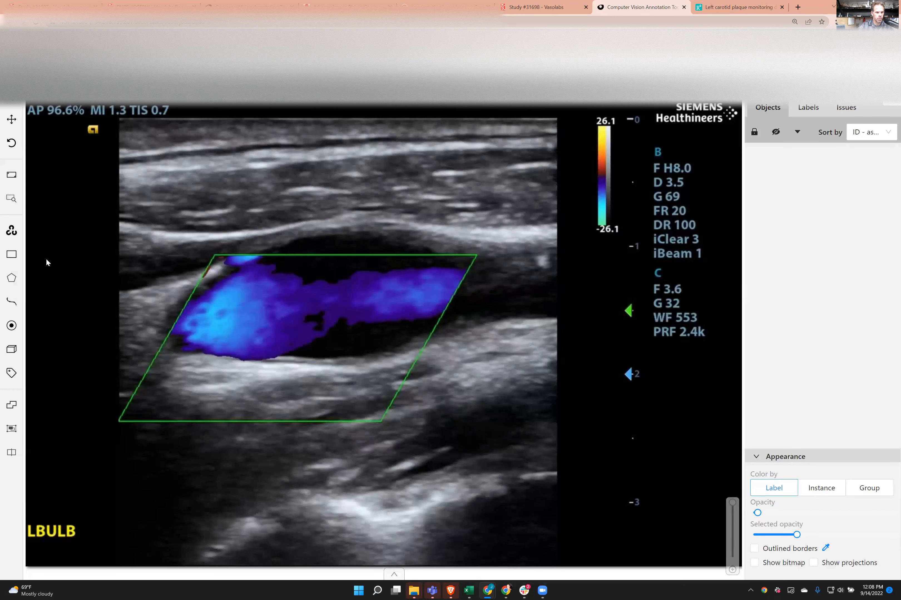
key("f")
mouse_move(12, 277)
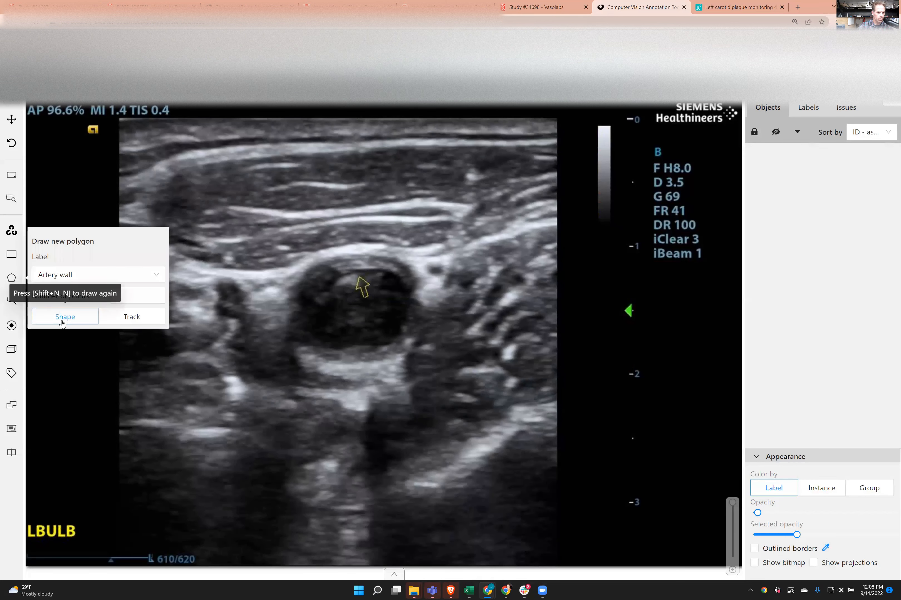
left_click(64, 317)
left_click(289, 324)
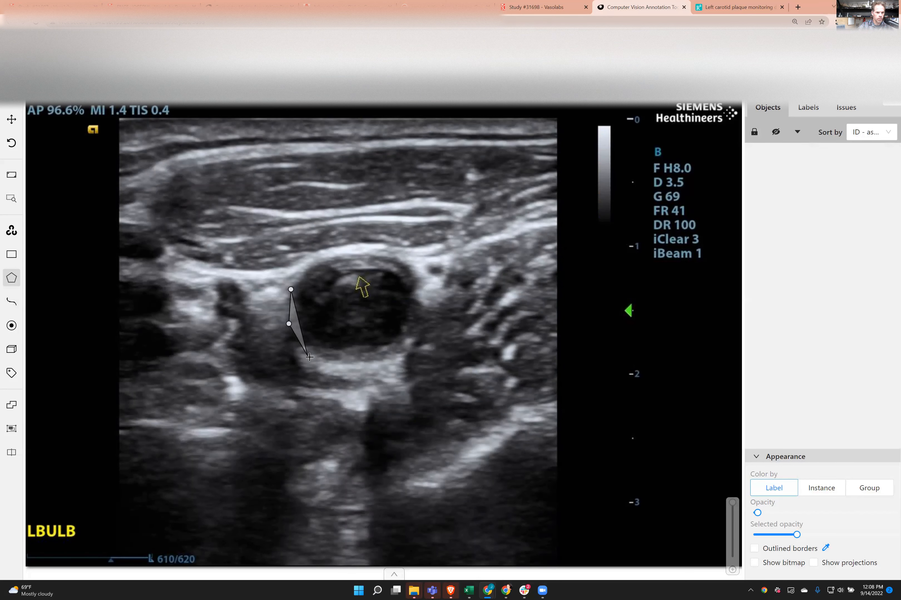
left_click(309, 357)
left_click(351, 364)
left_click(399, 354)
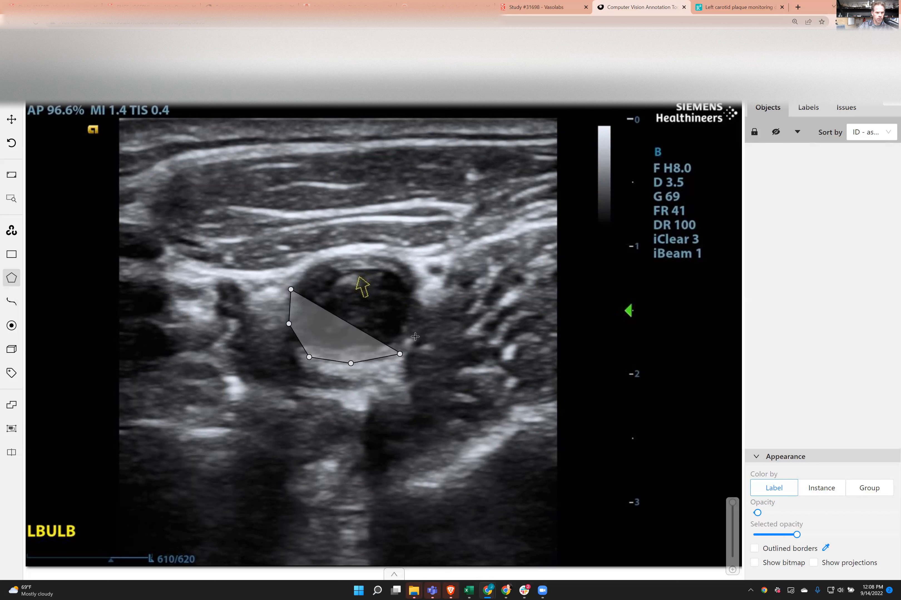
left_click(422, 321)
left_click(416, 275)
left_click(394, 258)
left_click(359, 254)
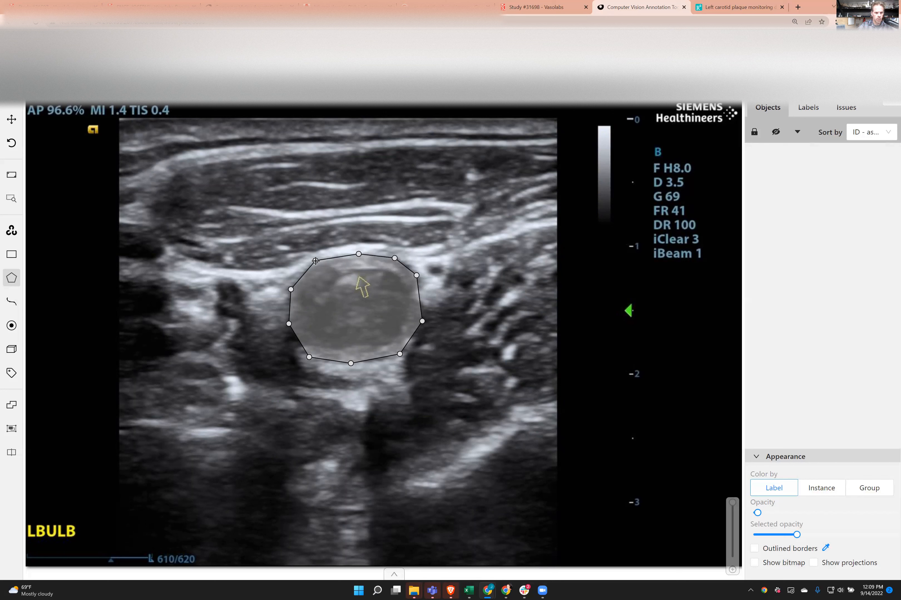
left_click(315, 261)
key("n")
- Trace the open channel inside the LBULB artery wall with a Lumen polygon shape, indenting it around the plaque on the lower wall
mouse_move(11, 278)
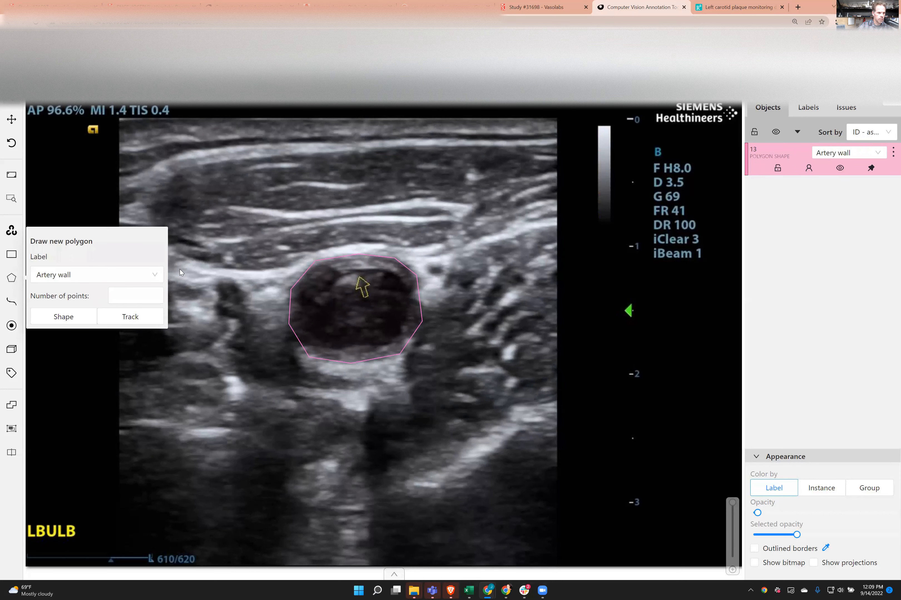
left_click(158, 275)
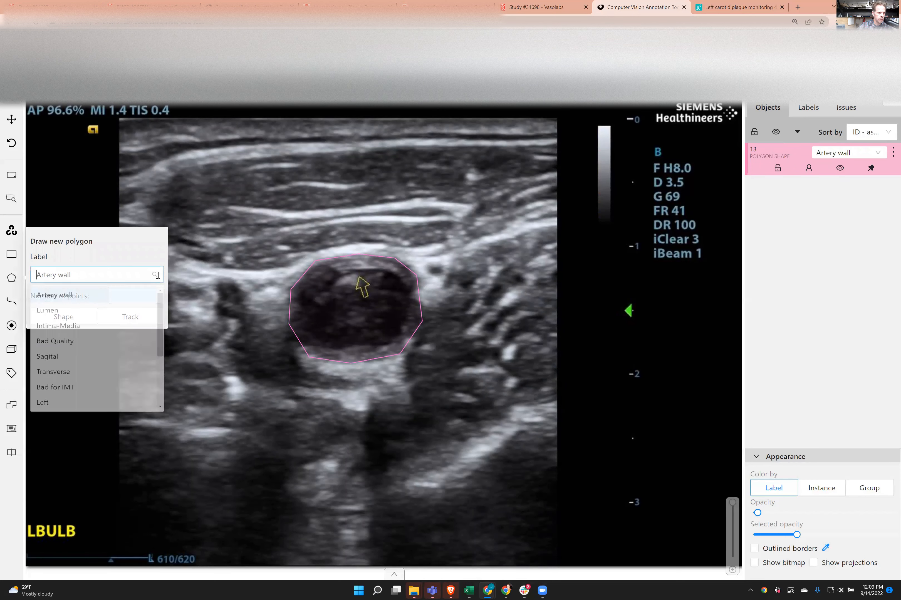
left_click(58, 310)
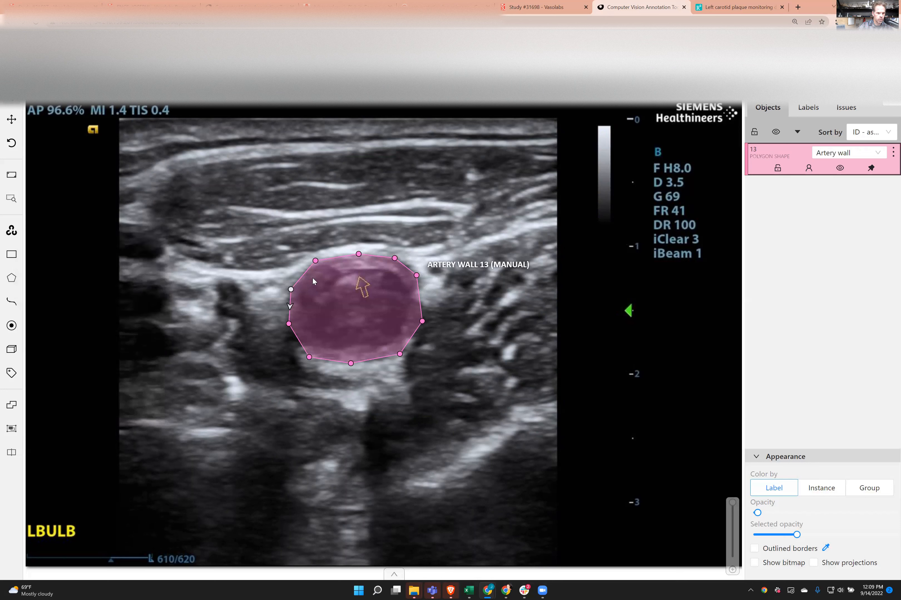
mouse_move(11, 278)
left_click(63, 316)
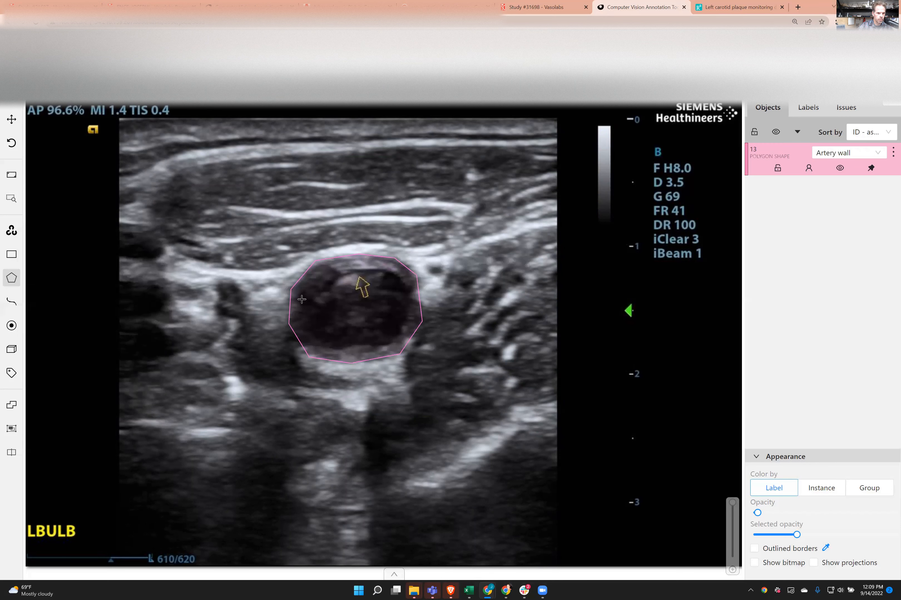
left_click(317, 273)
left_click(346, 268)
left_click(375, 271)
left_click(391, 271)
left_click(408, 279)
left_click(419, 295)
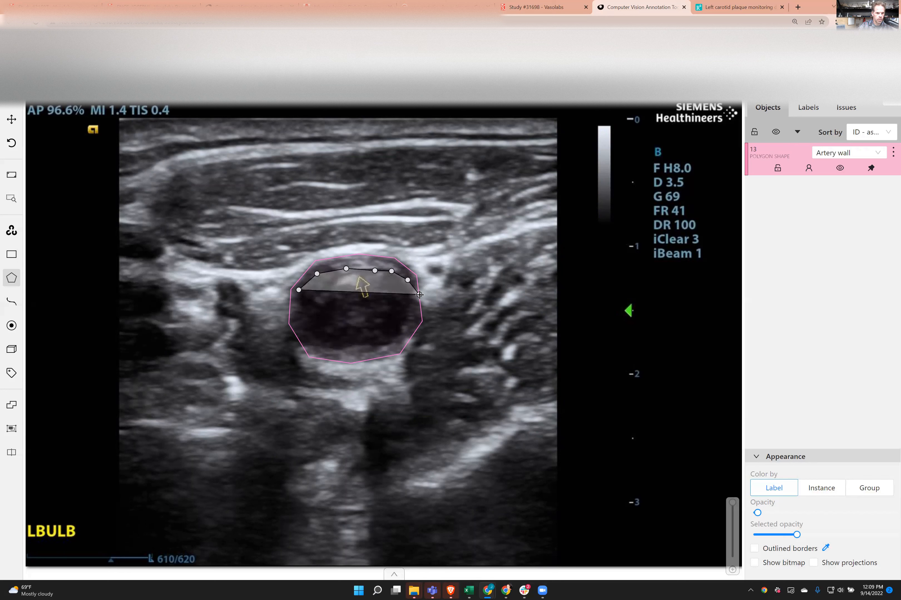
left_click(419, 326)
left_click(406, 341)
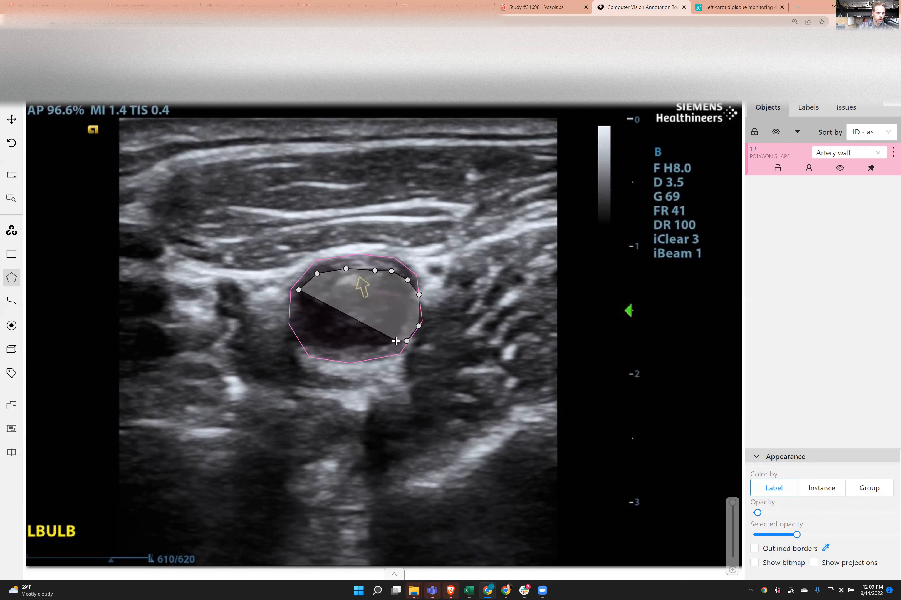
left_click(394, 341)
left_click(369, 348)
left_click(345, 347)
left_click(326, 359)
left_click(306, 354)
left_click(289, 327)
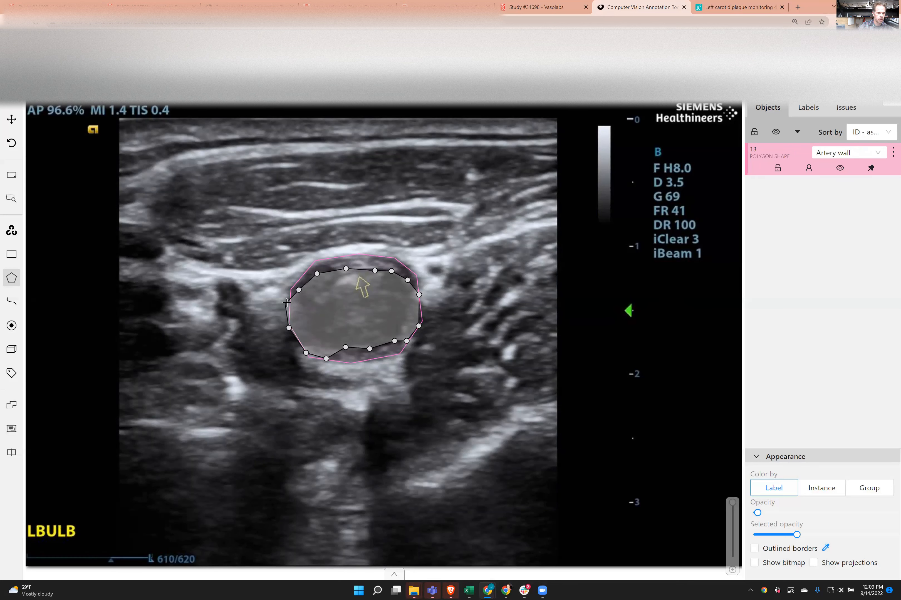
key("n")
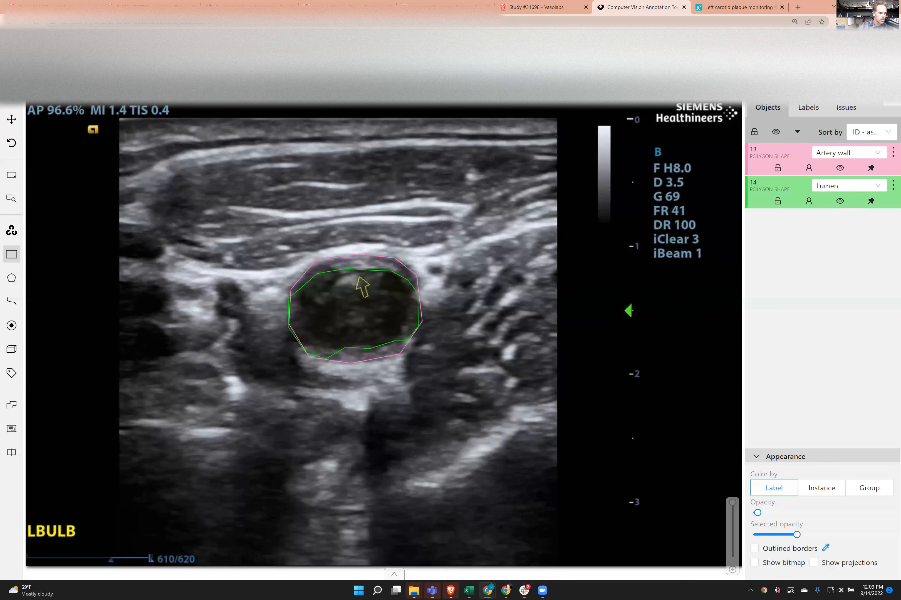
- Draw a Plaque Thickness polyline shape across the lower wall between artery wall and lumen, and set its plaque type to Heterogenous
mouse_move(20, 311)
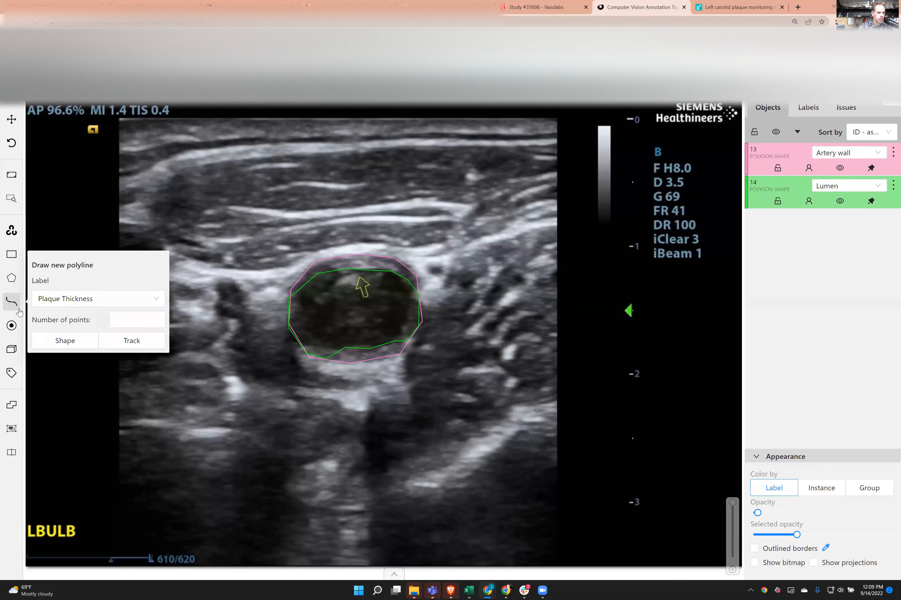
left_click(64, 343)
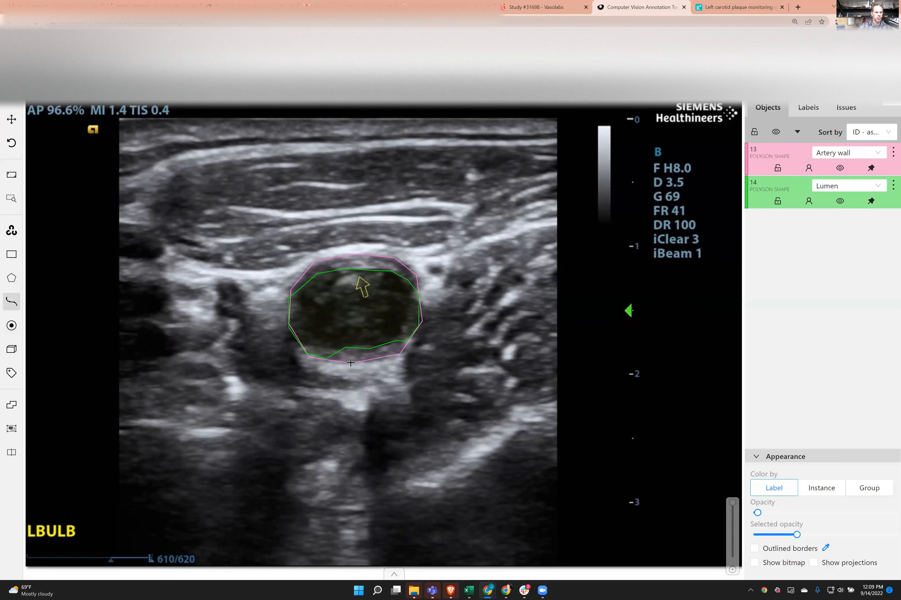
left_click(348, 346)
key("n")
left_click(762, 248)
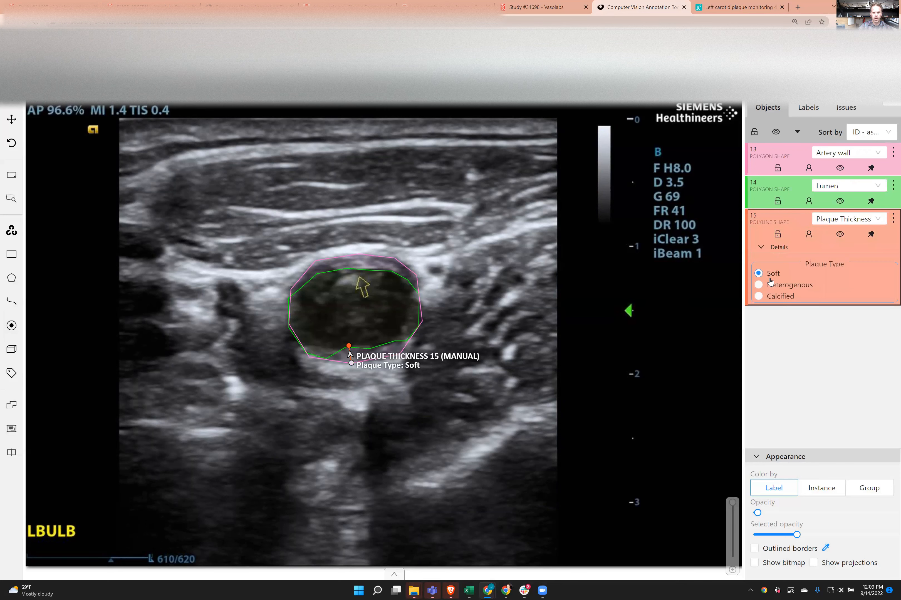
left_click(771, 287)
key("n")
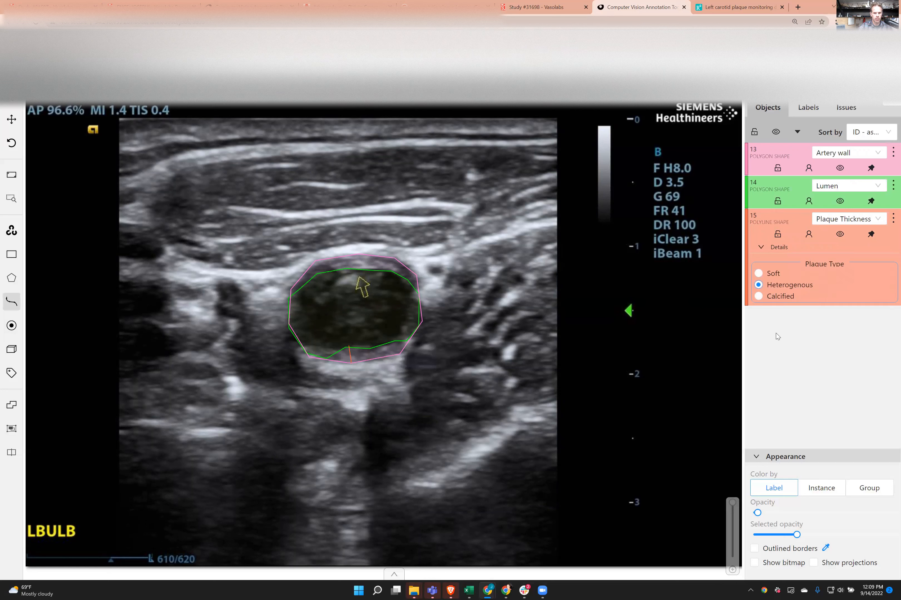
key("Escape")
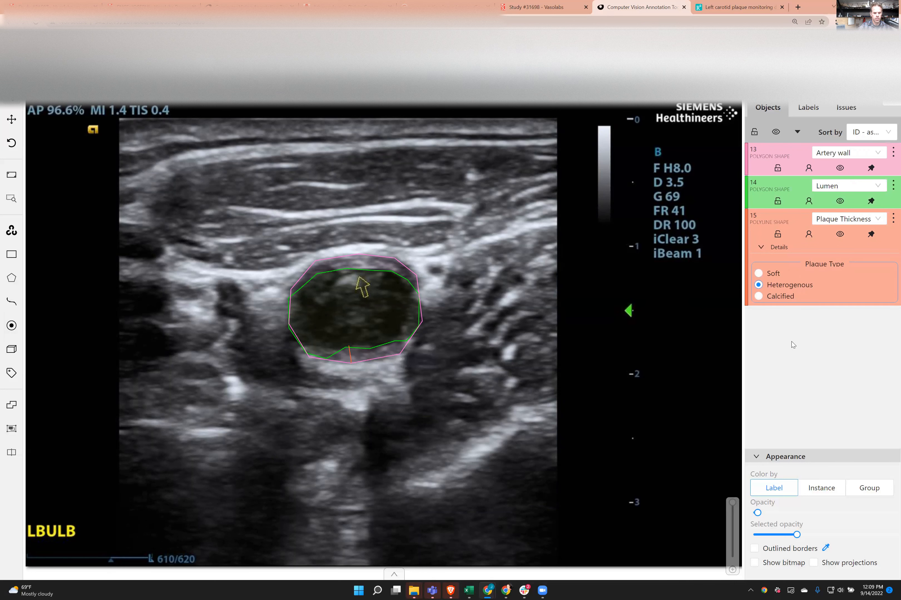
- On the transverse LICA frame, outline the larger round vessel with an Artery wall polygon shape
key("f")
mouse_move(11, 278)
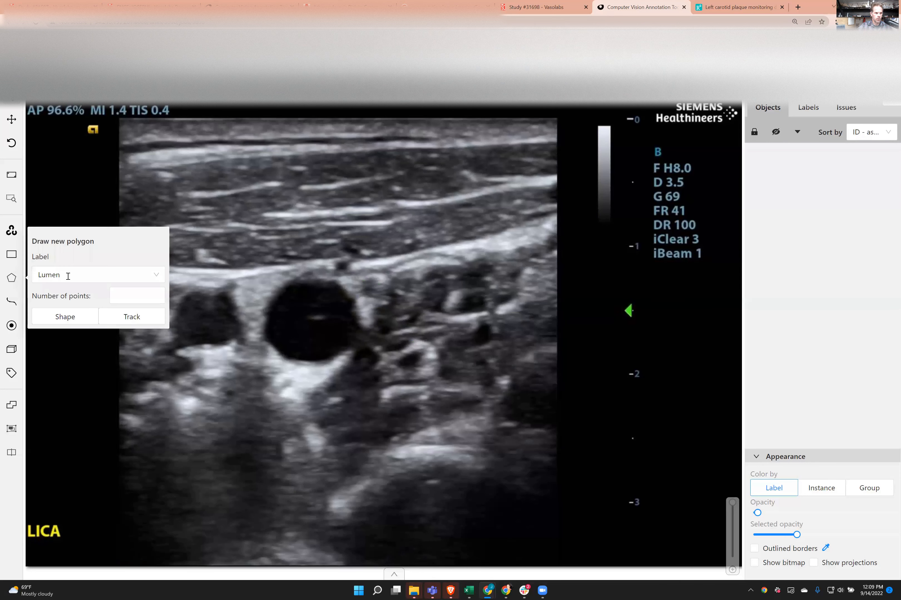
left_click(83, 280)
left_click(58, 296)
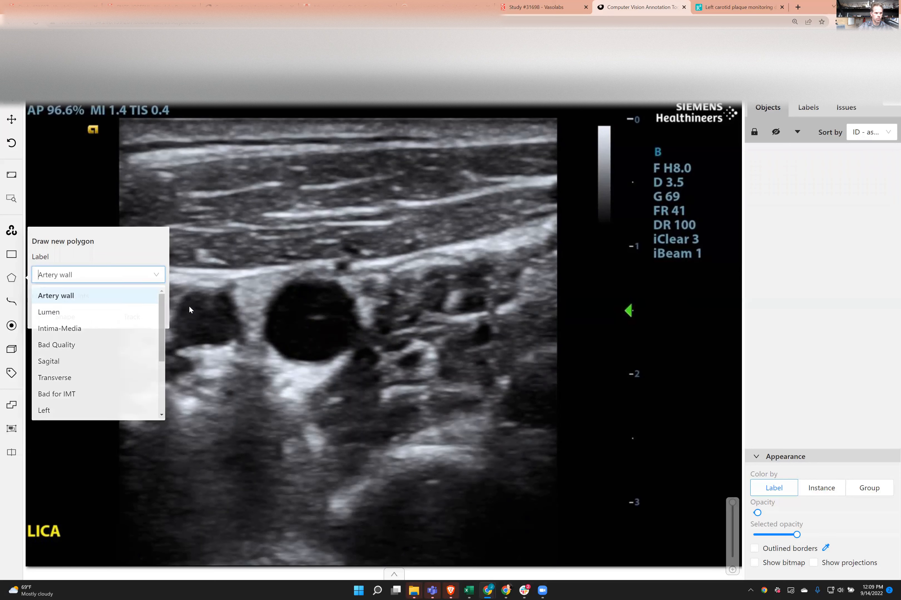
left_click(59, 317)
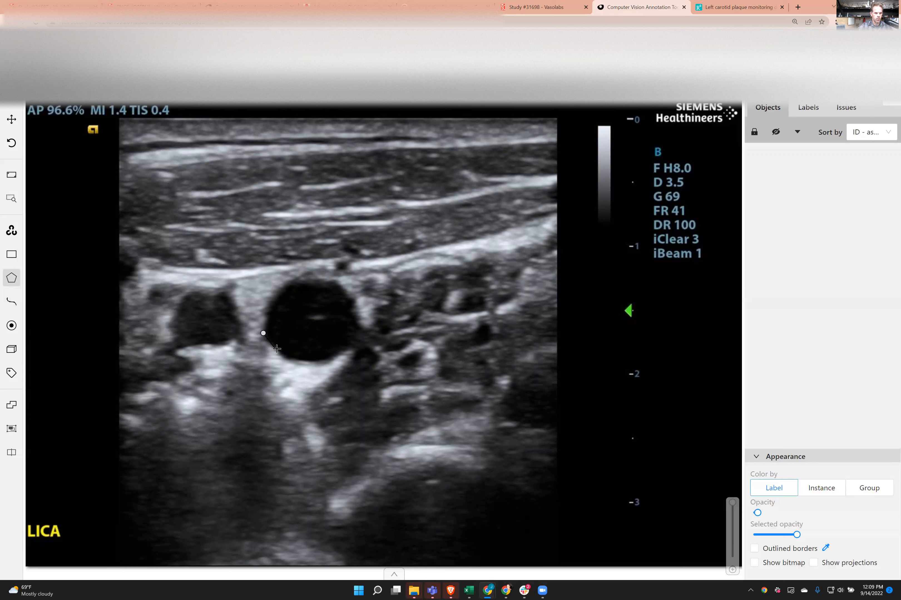
left_click(318, 366)
left_click(338, 359)
left_click(354, 340)
left_click(359, 314)
left_click(347, 289)
left_click(325, 274)
left_click(291, 278)
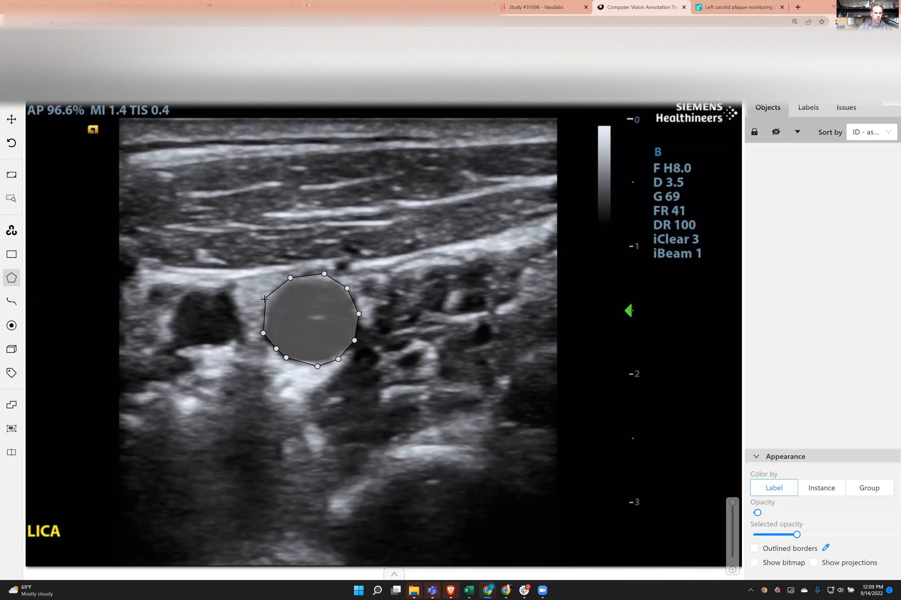
key("n")
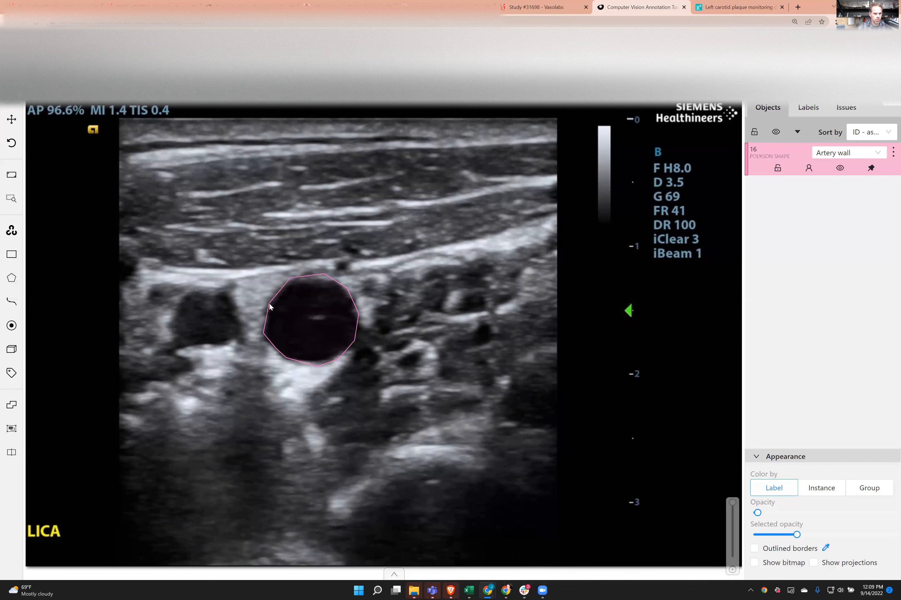
- On the first LT IMT frame, outline the thin layer along the artery's far wall with an Intima-Media polygon shape
key("f")
key("f")
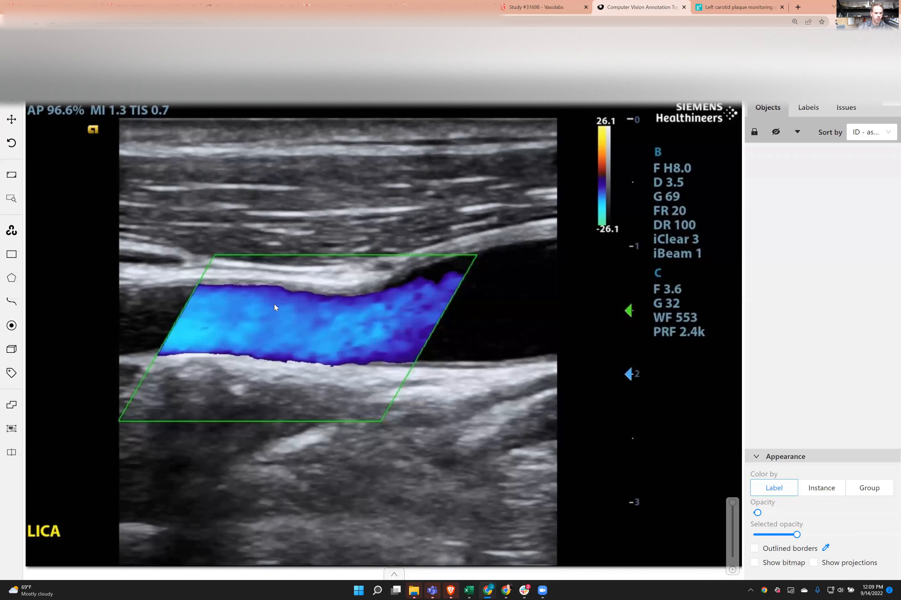
key("f")
mouse_move(11, 278)
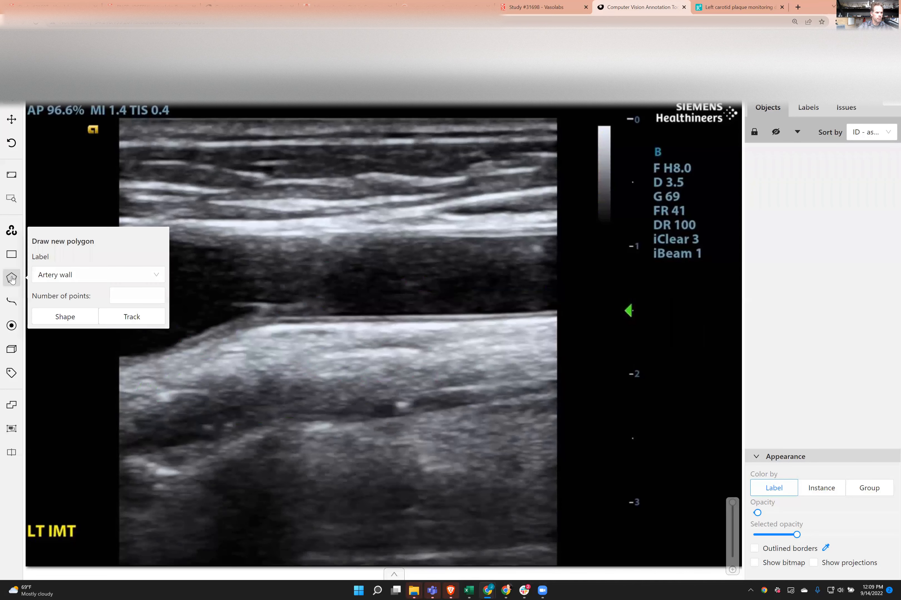
left_click(156, 277)
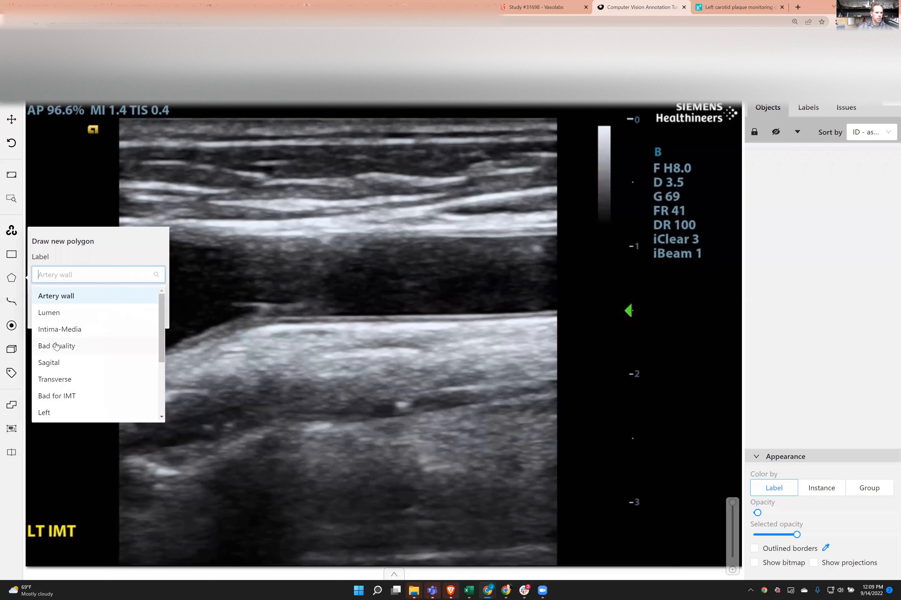
left_click(58, 329)
left_click(66, 317)
left_click(315, 322)
left_click(378, 322)
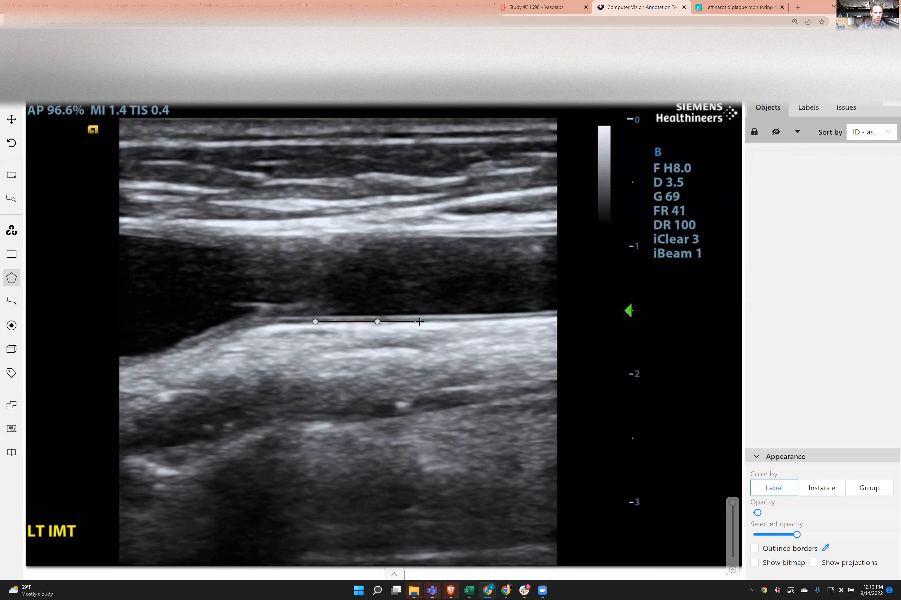
left_click(494, 320)
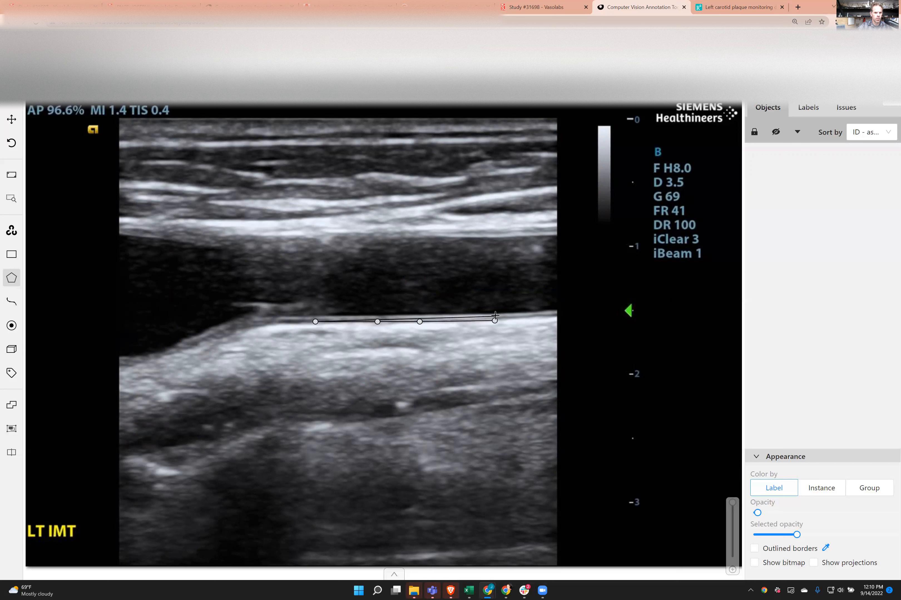
left_click(496, 313)
left_click(454, 313)
left_click(396, 316)
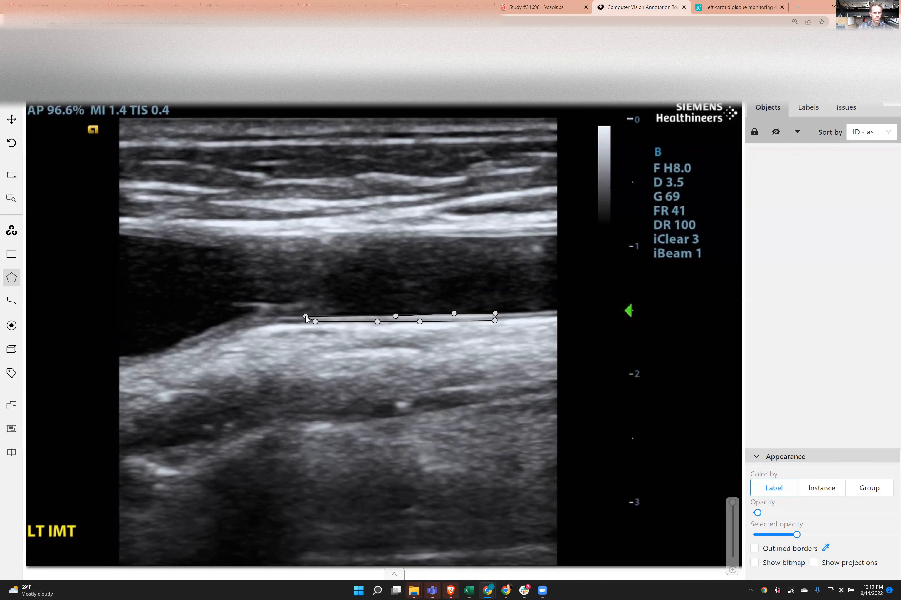
left_click(305, 316)
- On the second LT IMT frame, trace the far-wall layer with an Intima-Media polygon shape
key("f")
mouse_move(16, 281)
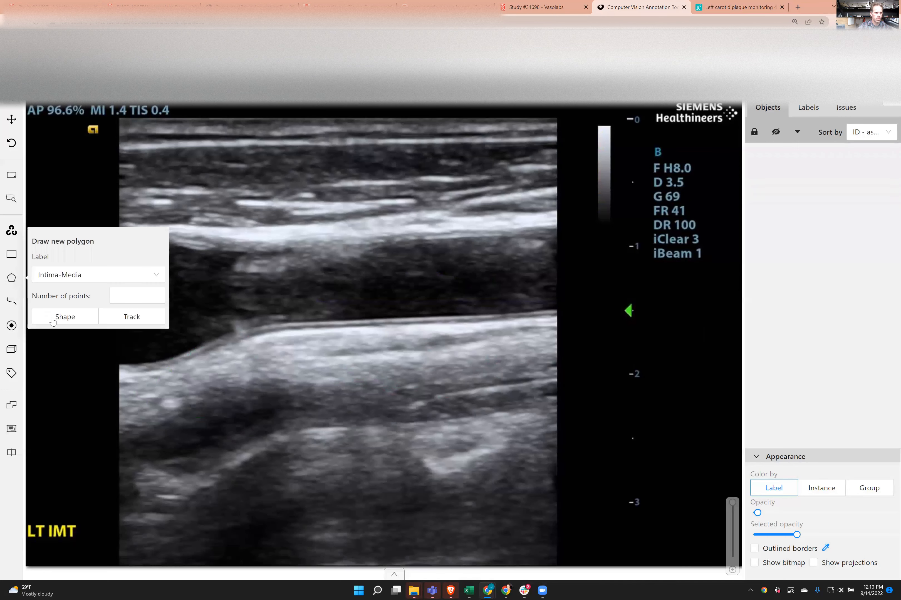
left_click(64, 317)
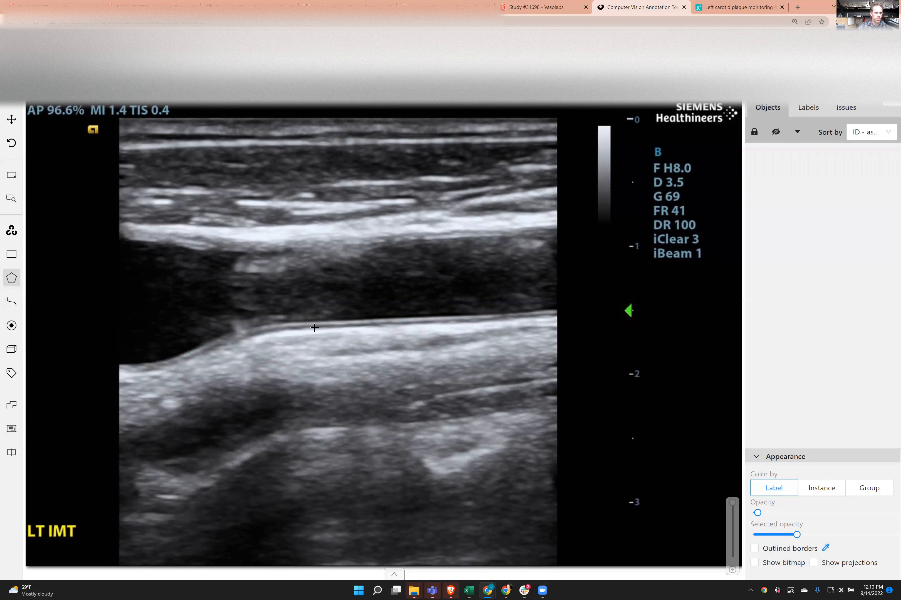
left_click(358, 327)
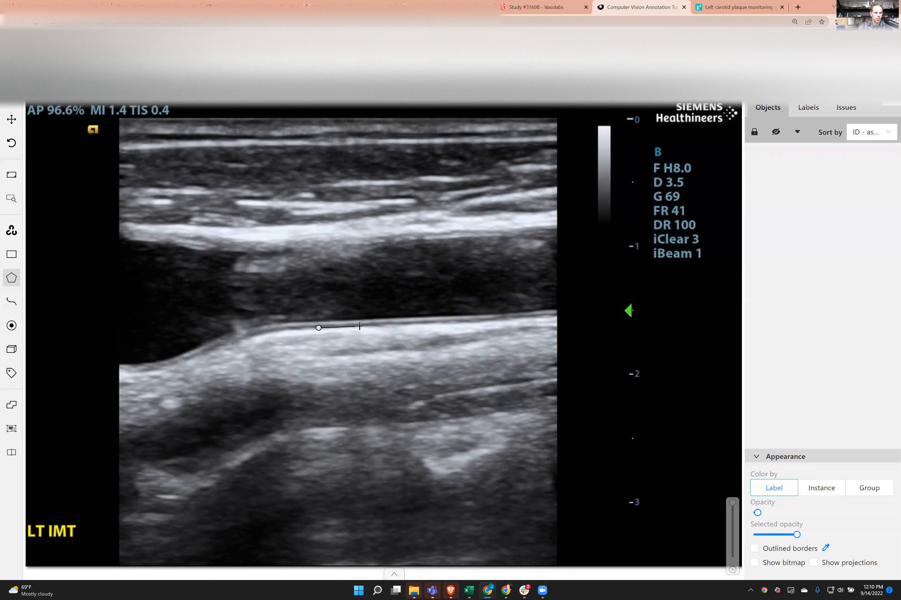
left_click(409, 323)
left_click(479, 320)
left_click(446, 317)
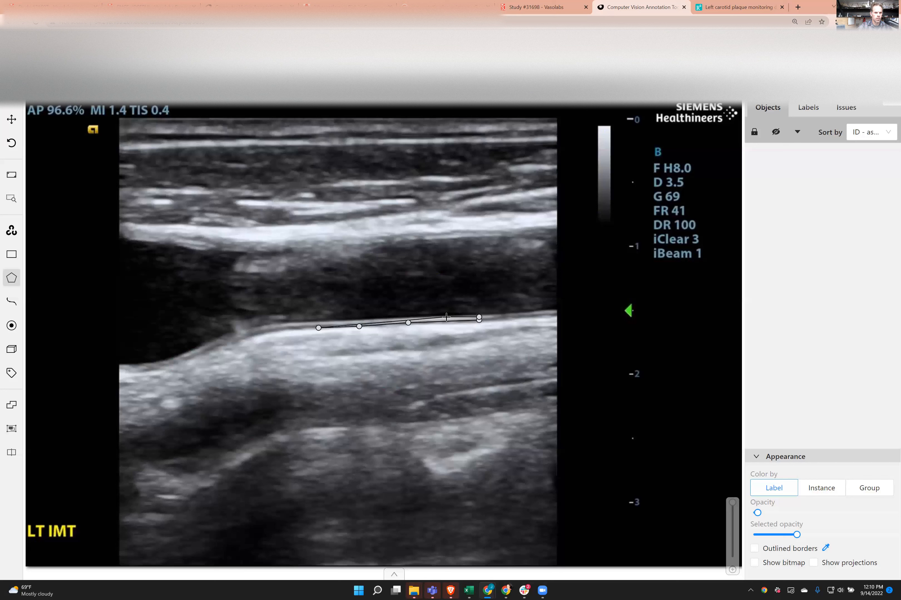
left_click(377, 319)
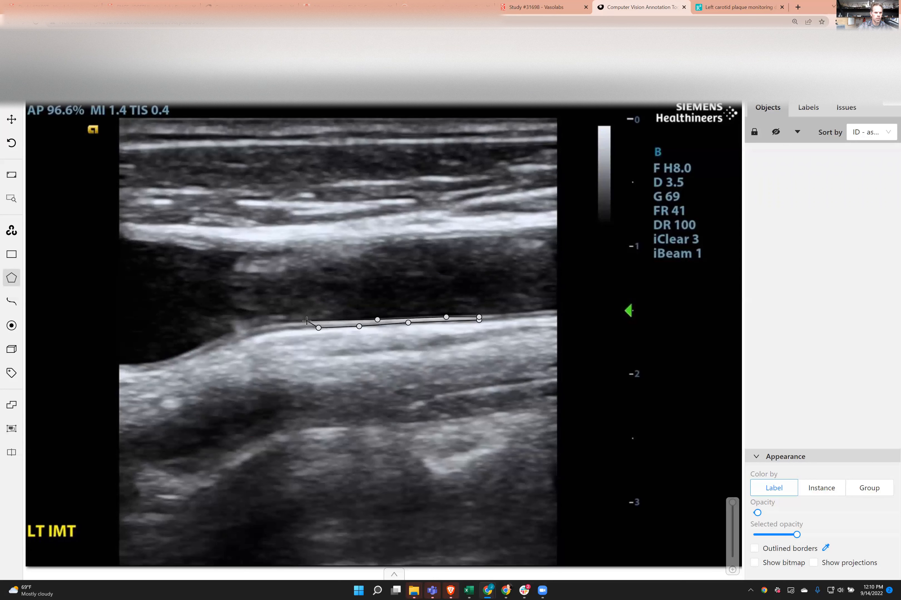
left_click(306, 321)
key("n")
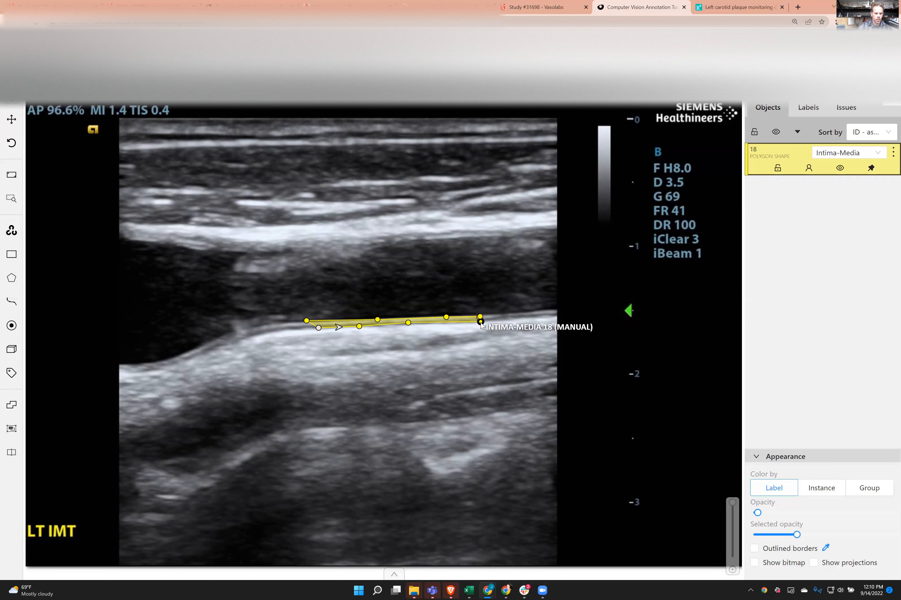
key("n")
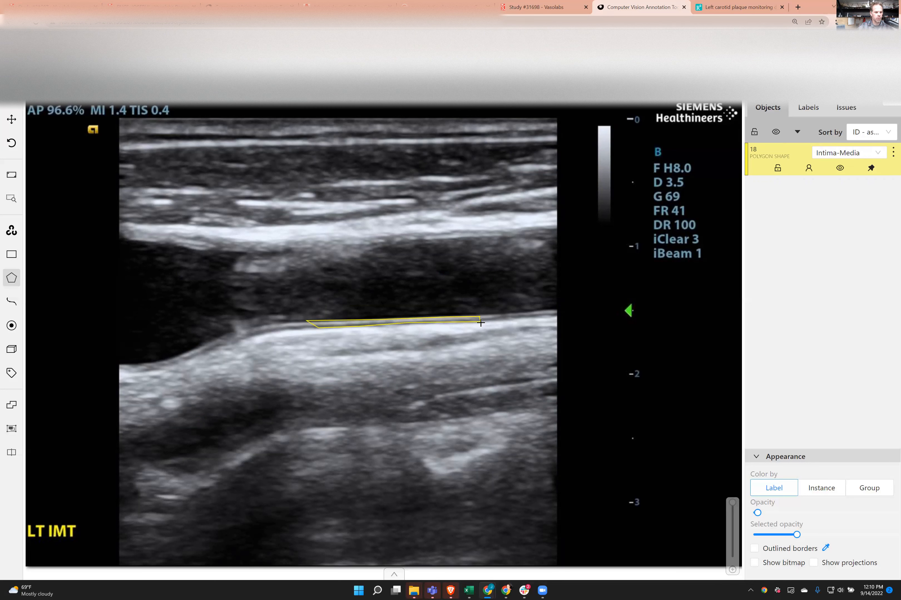
- On the third LT IMT frame, draw an Intima-Media polygon shape along the far wall and advance to the following frame
key("f")
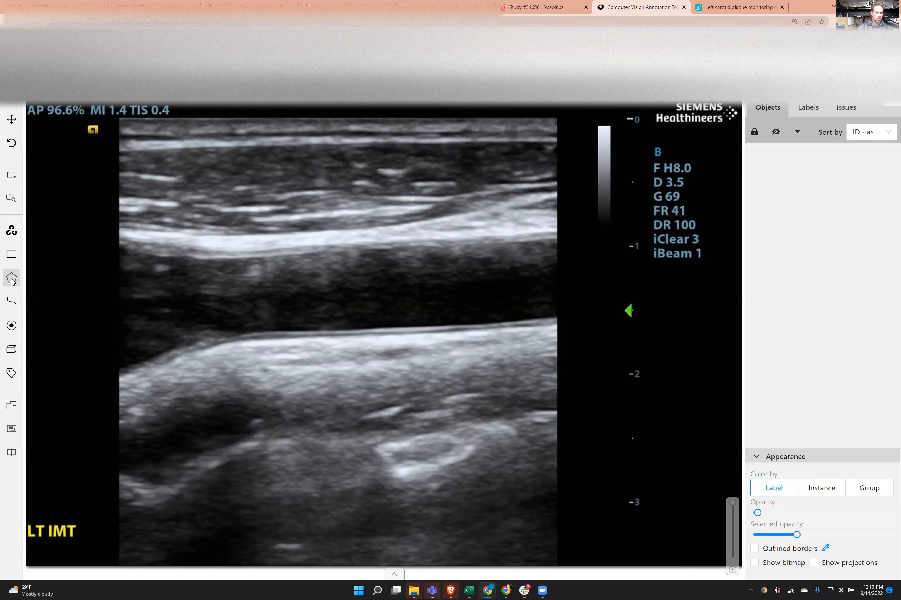
mouse_move(11, 278)
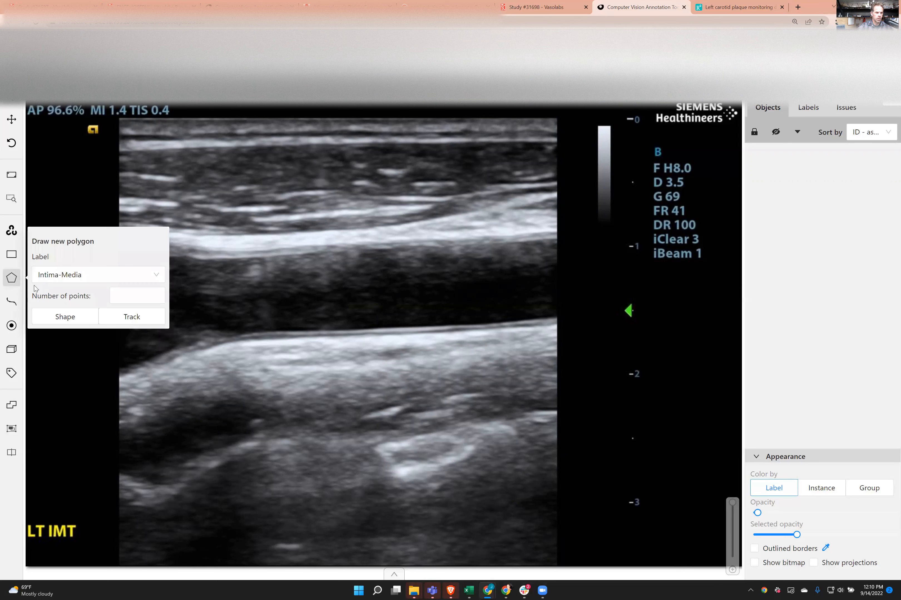
left_click(66, 314)
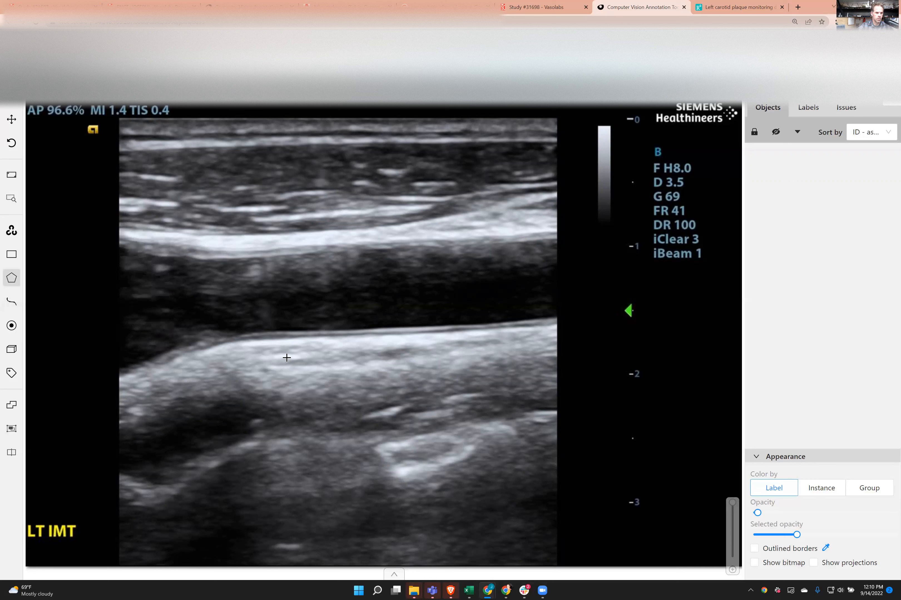
left_click(294, 336)
left_click(360, 335)
left_click(412, 332)
left_click(467, 330)
left_click(394, 328)
left_click(331, 330)
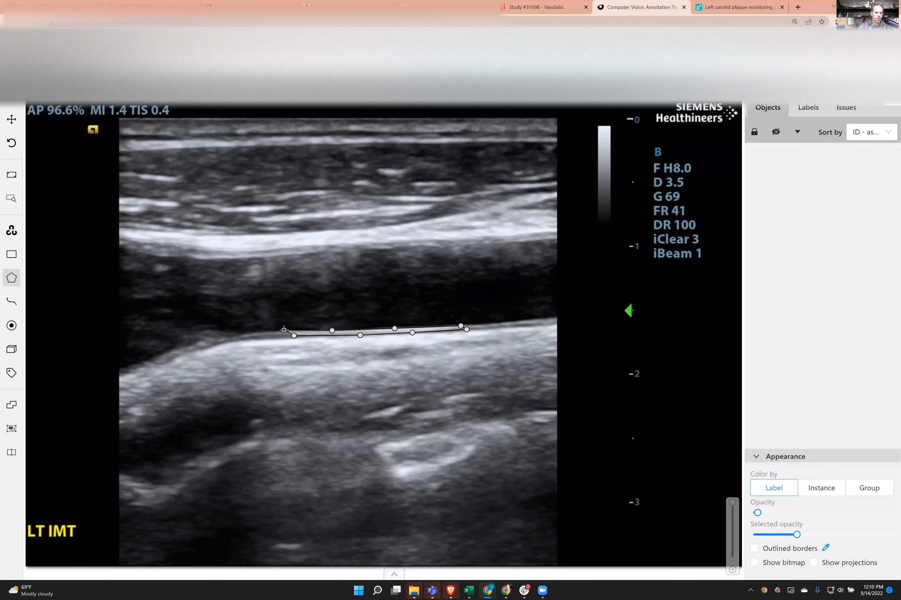
left_click(284, 330)
key("f")
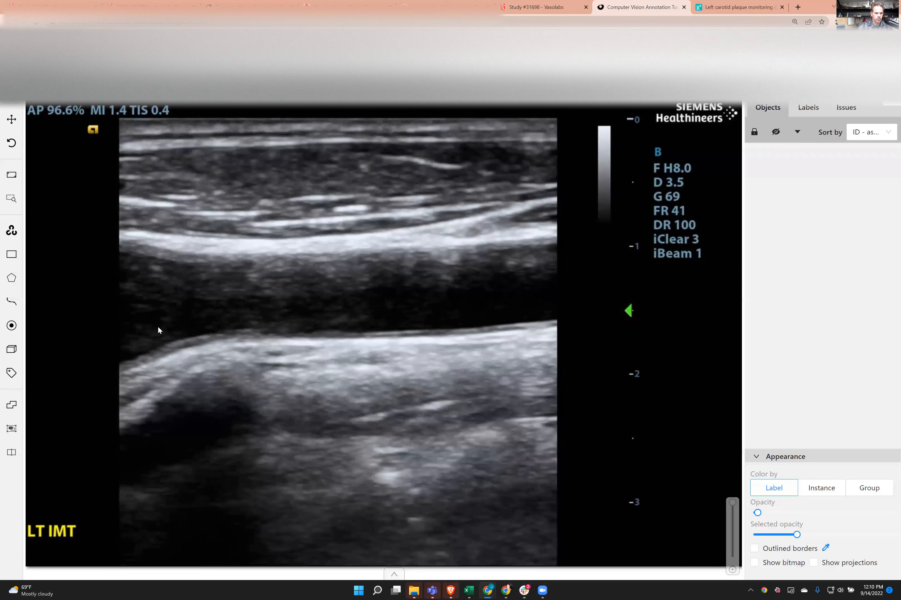
mouse_move(12, 278)
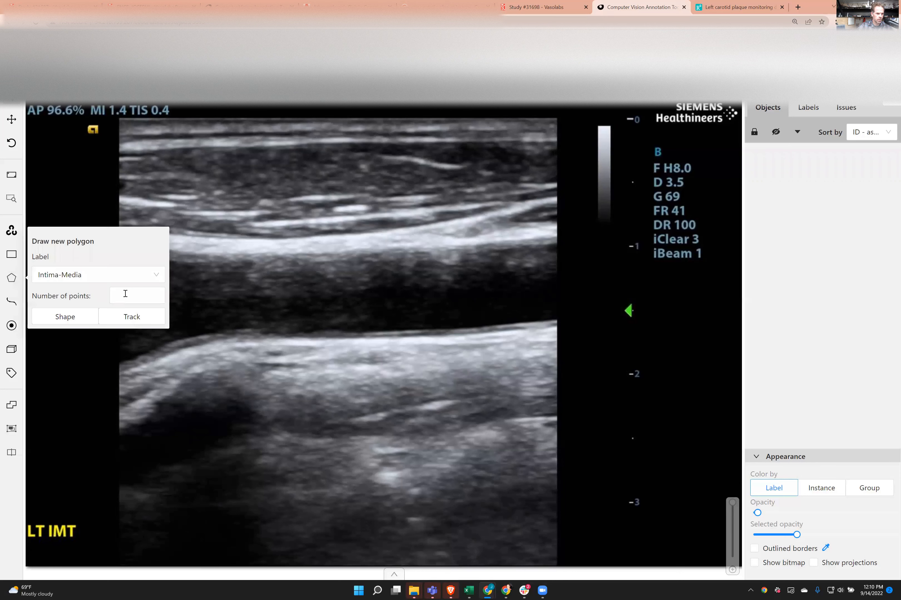
left_click(157, 275)
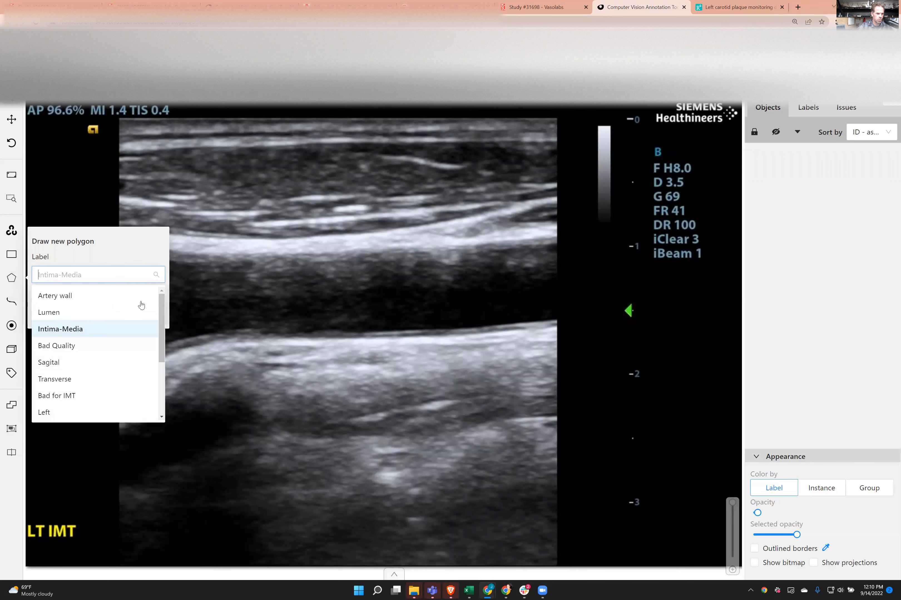
left_click(65, 346)
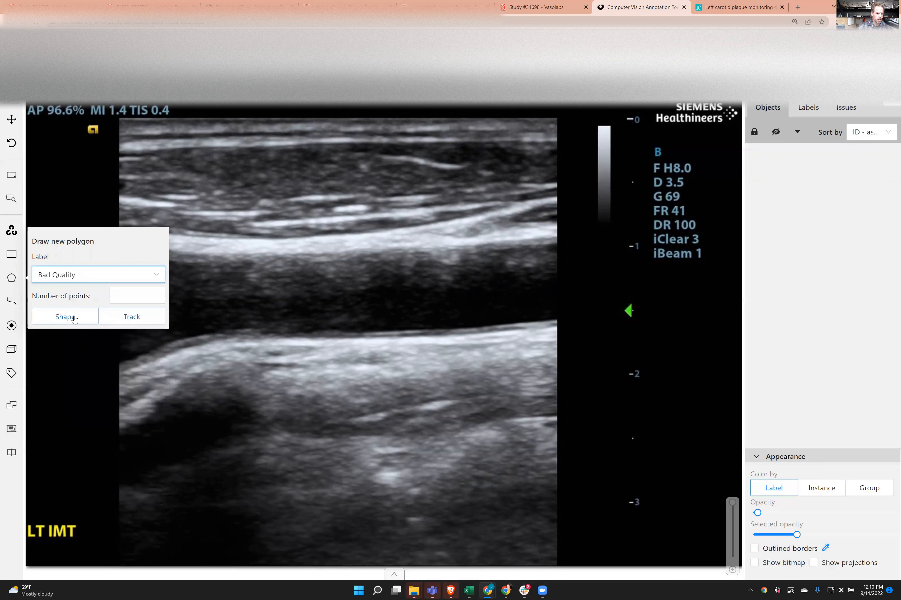
left_click(65, 317)
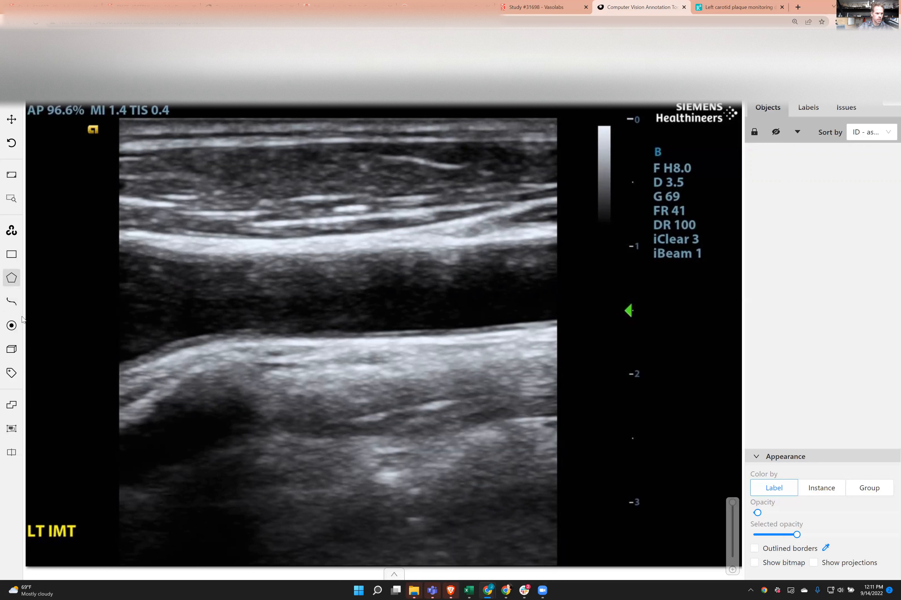
- Tag the fourth LT IMT frame as Bad Quality
mouse_move(11, 373)
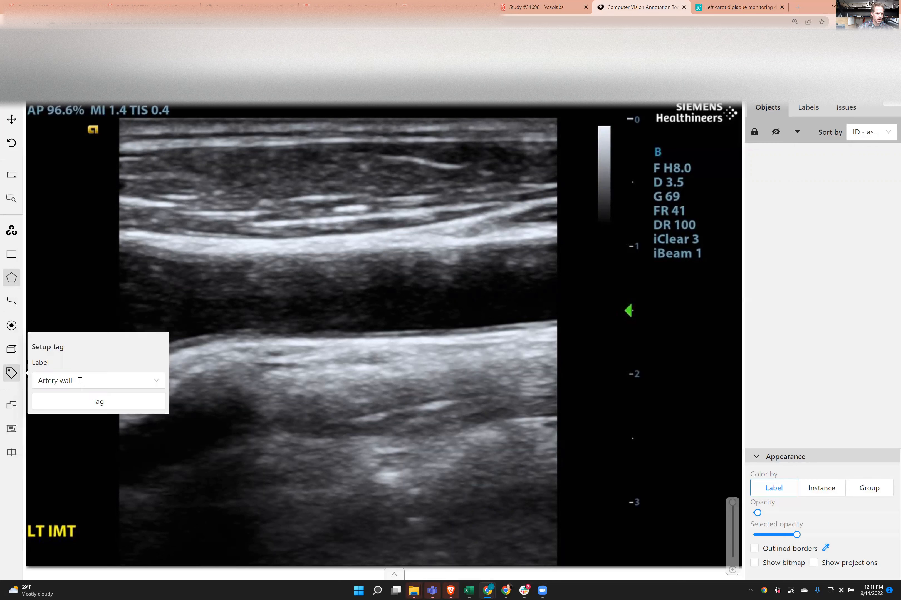
left_click(152, 381)
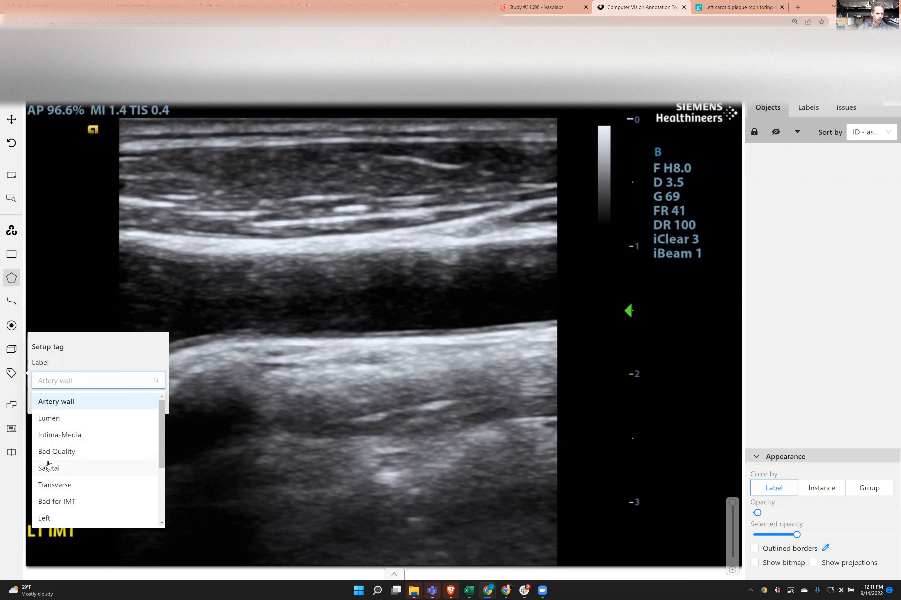
left_click(55, 452)
left_click(100, 402)
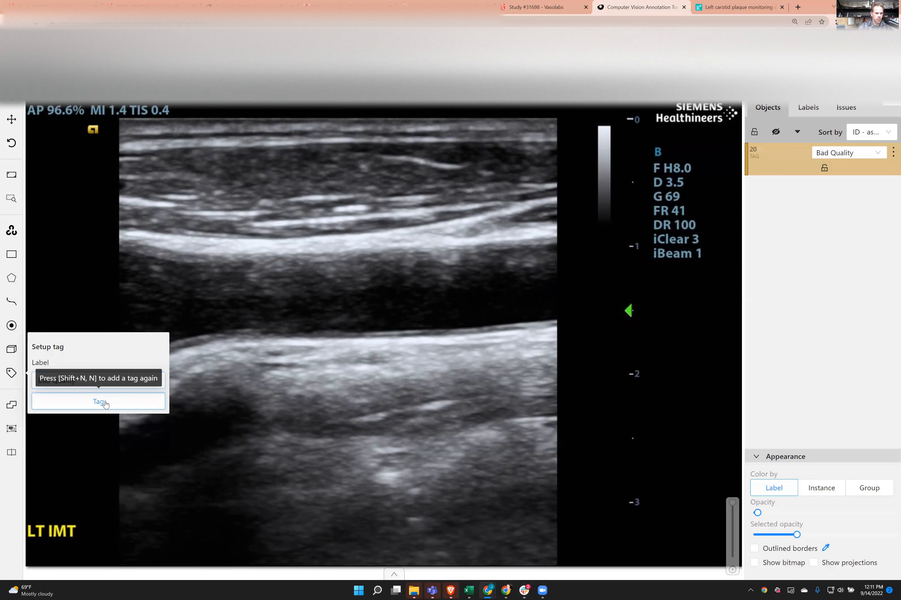
- On the fifth LT IMT frame, outline the far-wall layer with a polygon shape labelled Intima-Media
key("f")
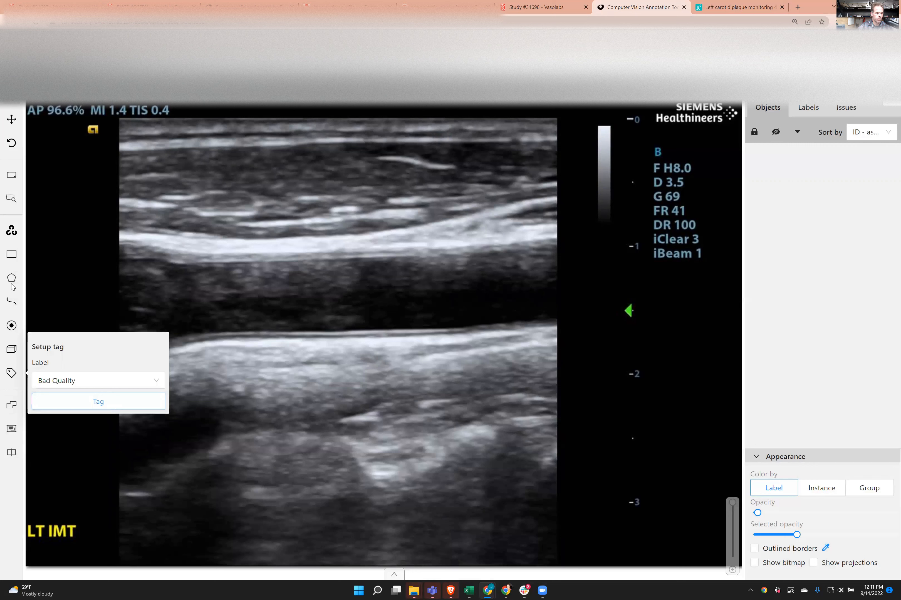
mouse_move(12, 285)
left_click(105, 278)
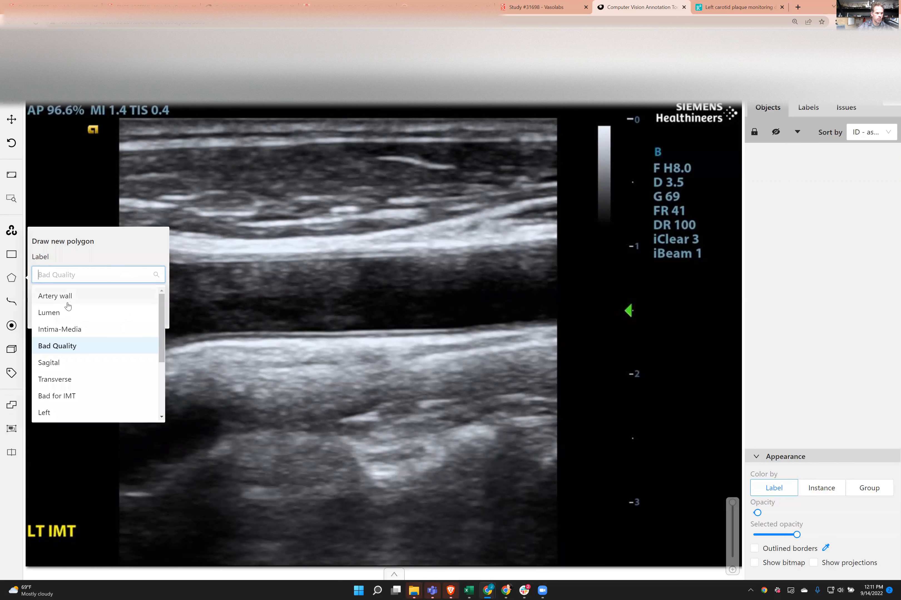
left_click(64, 330)
left_click(56, 316)
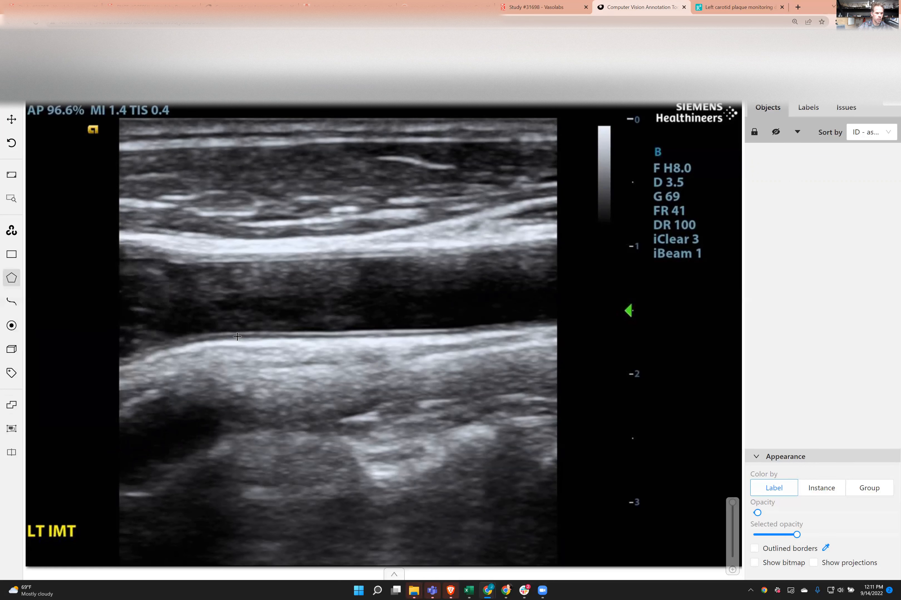
left_click(243, 338)
left_click(303, 337)
left_click(372, 336)
left_click(453, 332)
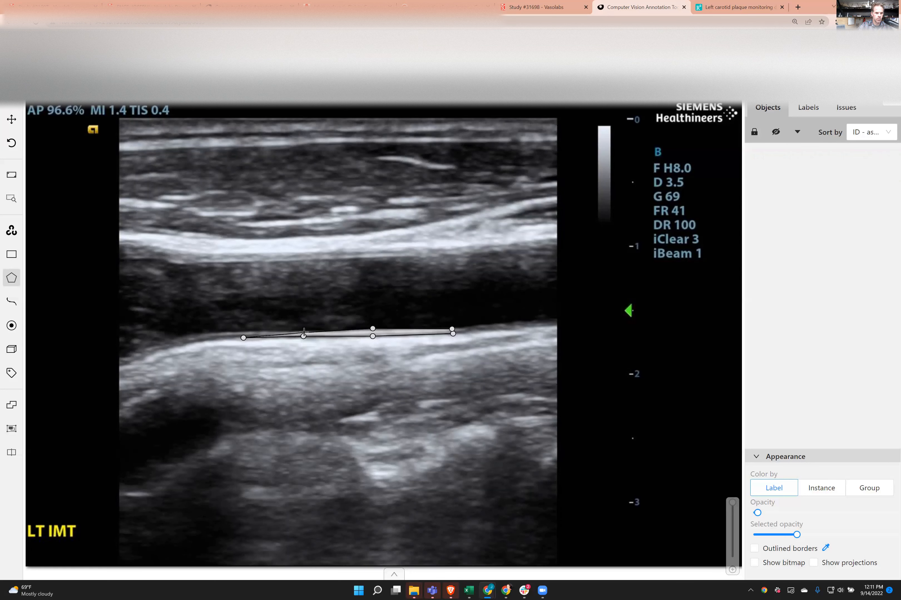
left_click(303, 331)
left_click(232, 331)
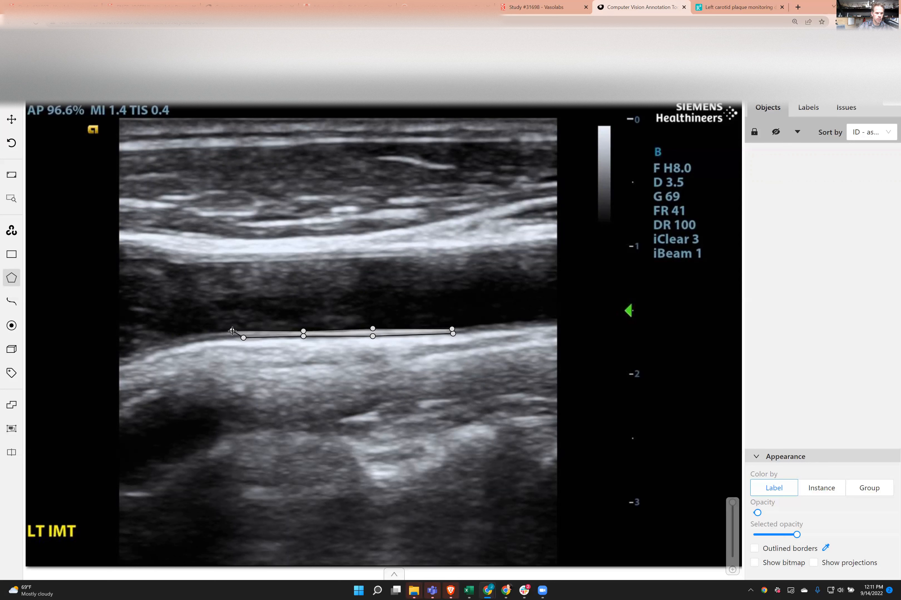
key("n")
- Advance past the last LT IMT frame, save the annotations and finish the job, switching its status to completed
key("f")
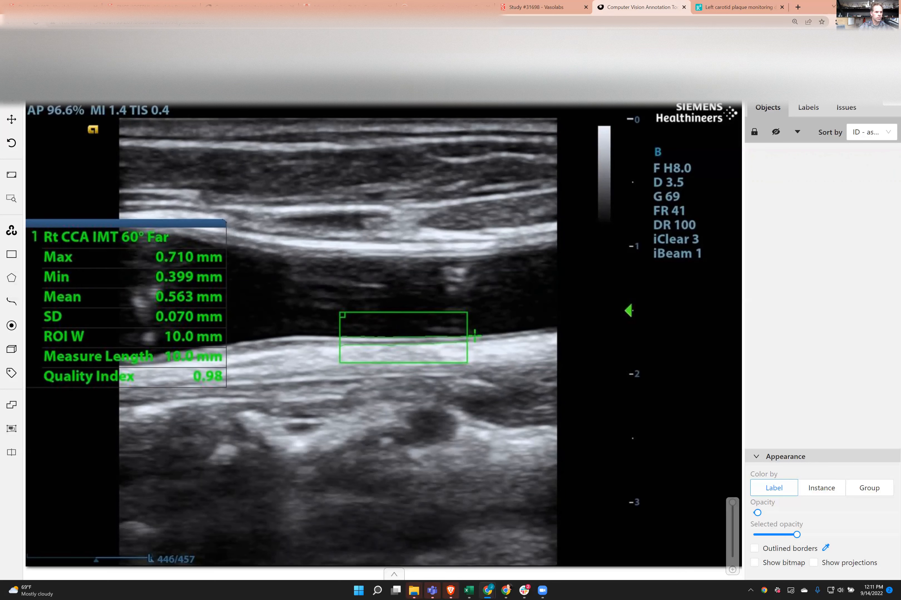
key("ctrl+s")
left_click(18, 91)
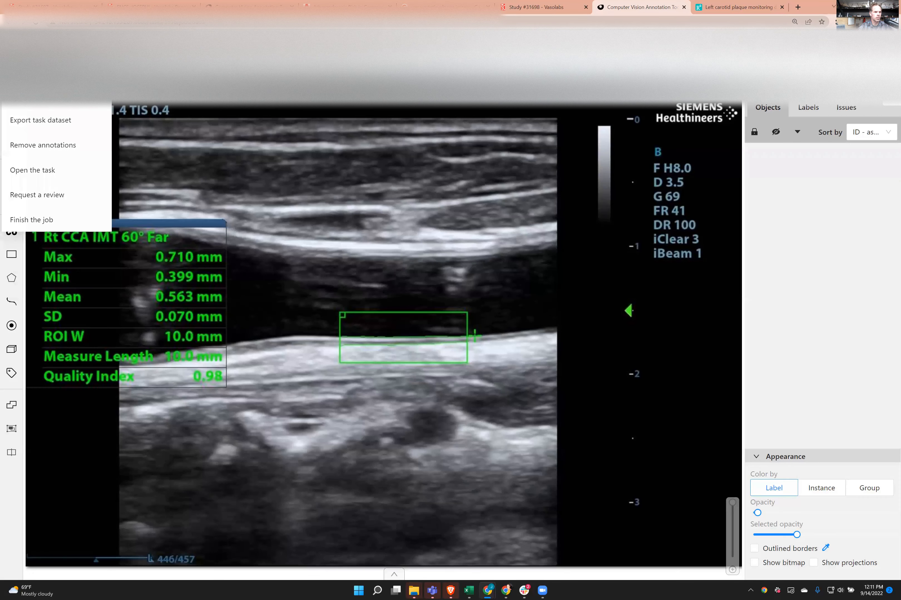
left_click(35, 220)
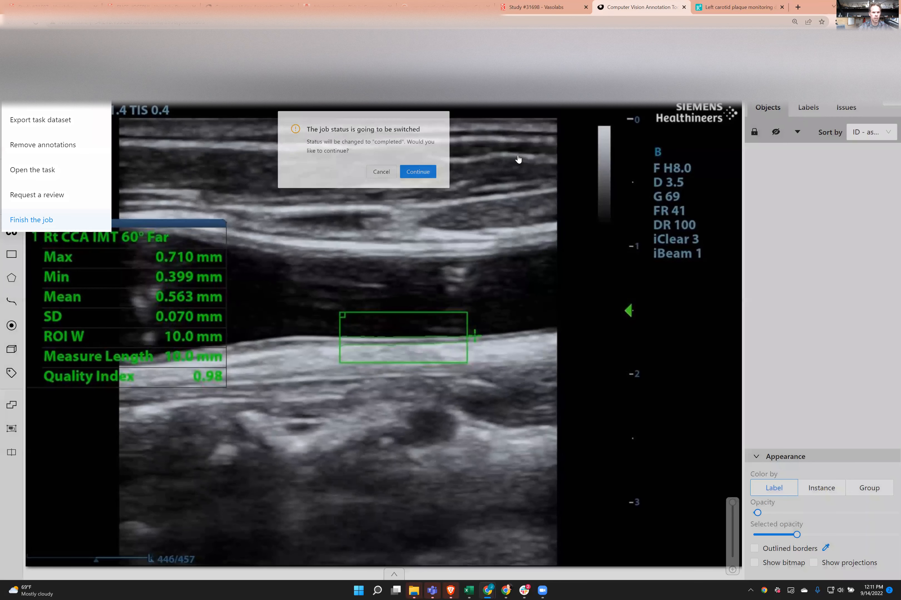
left_click(519, 158)
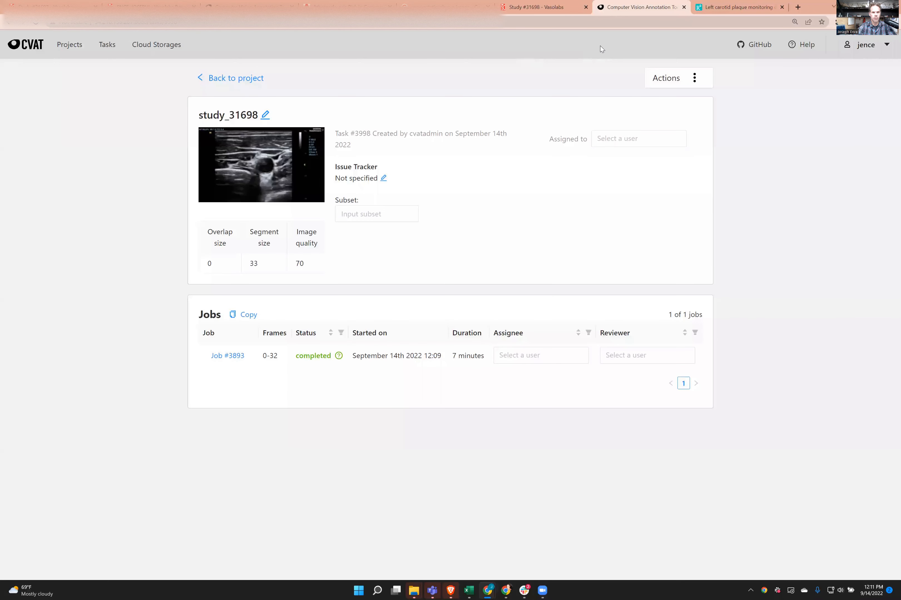
- Switch to the Vasolabs study page, update its measurements and check the left and right IMT and left bulb plaque values
key("ctrl+shift+Tab")
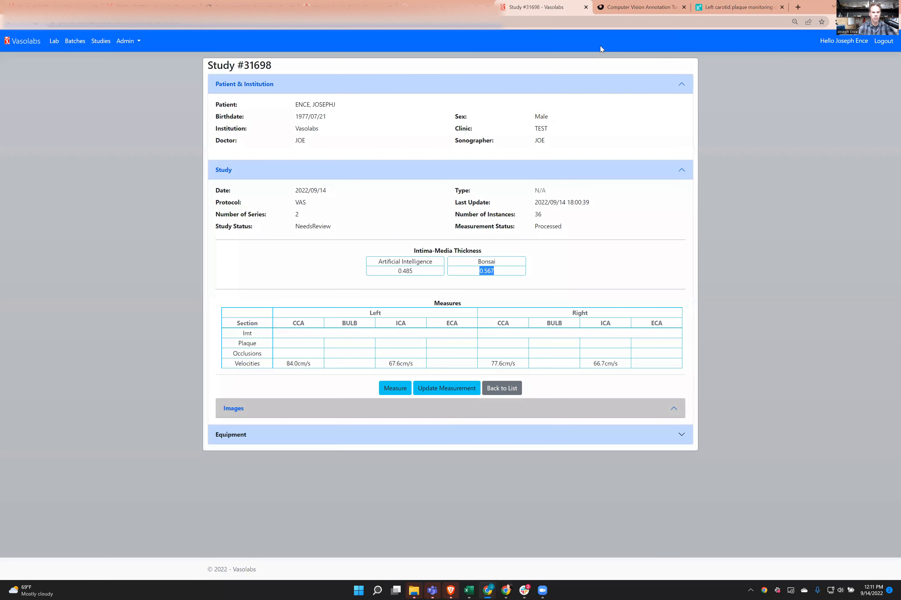
left_click(431, 390)
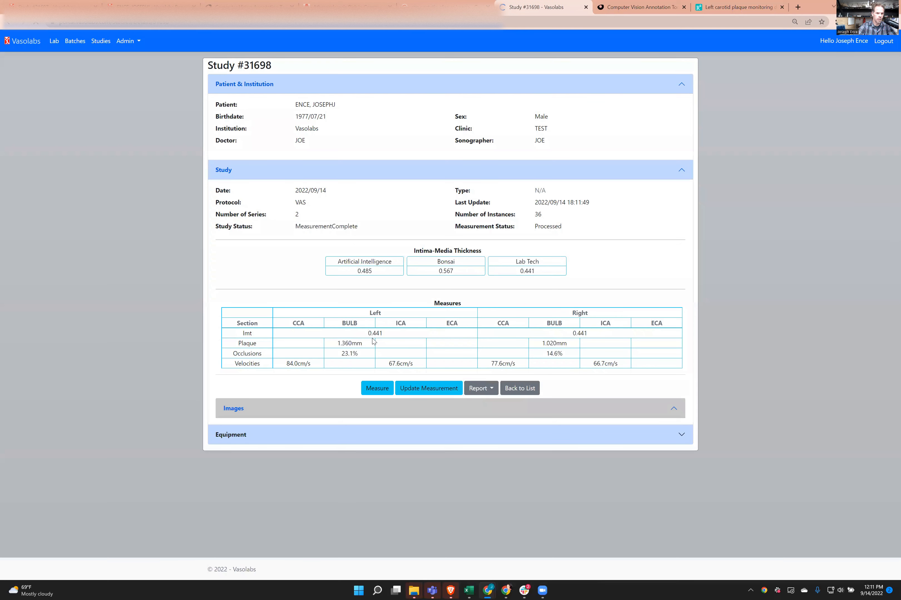
left_click_drag(364, 338, 386, 339)
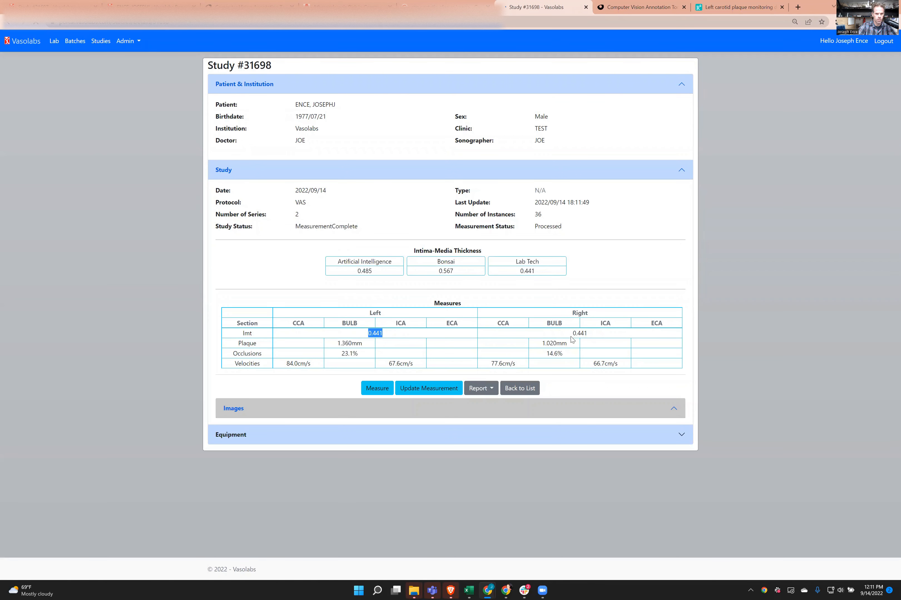
left_click_drag(572, 336, 595, 343)
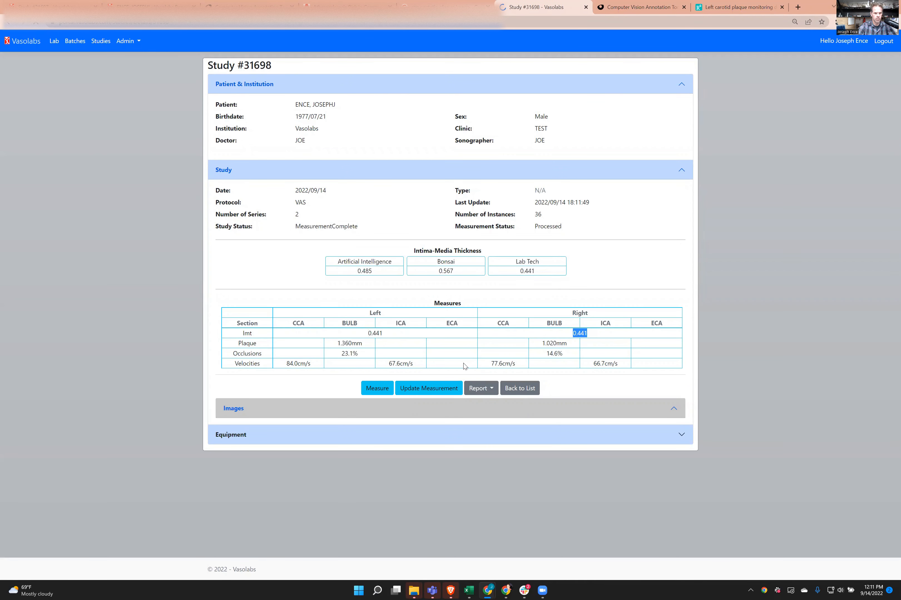
left_click_drag(338, 343, 367, 348)
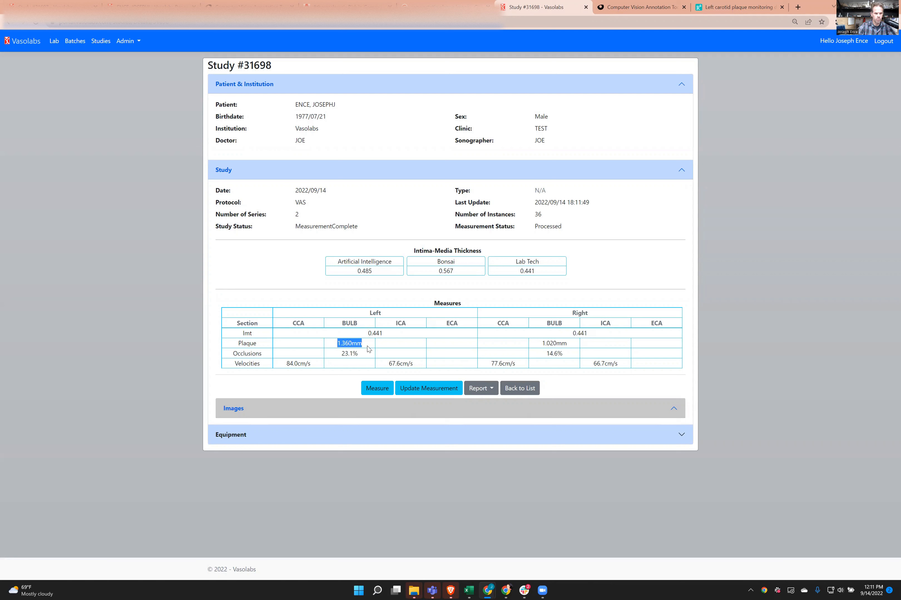